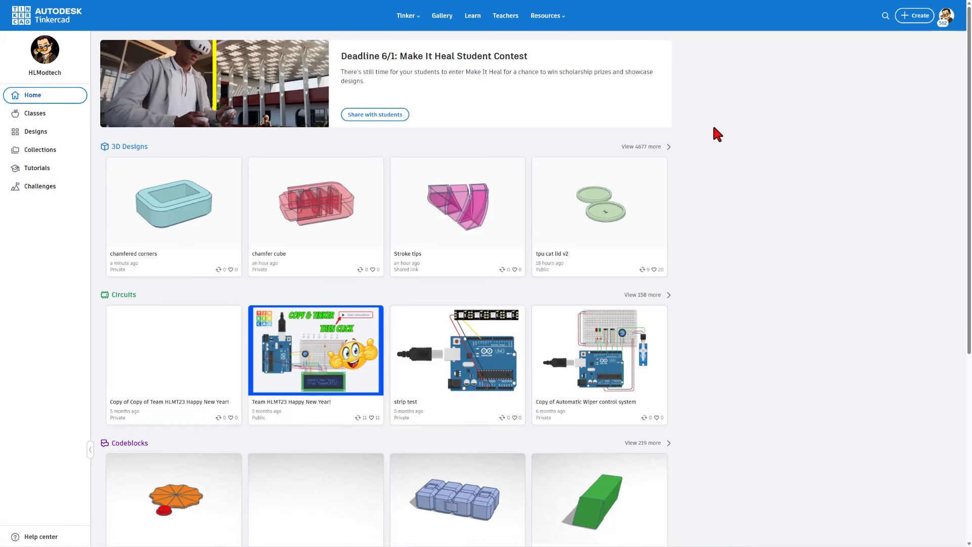
# Open the chamfered corners design from the designs list and view the chamfered frame from the front
pyautogui.click(29, 133)
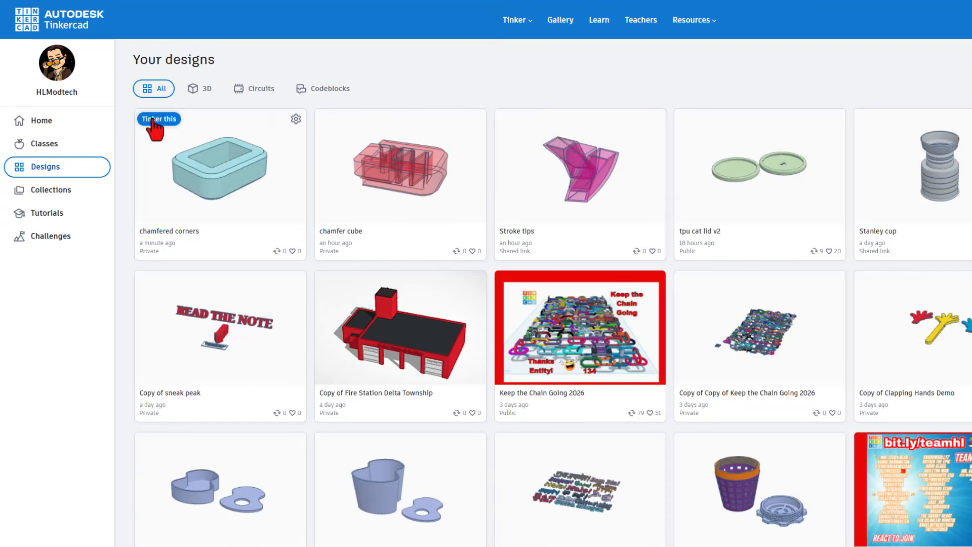
pyautogui.click(152, 118)
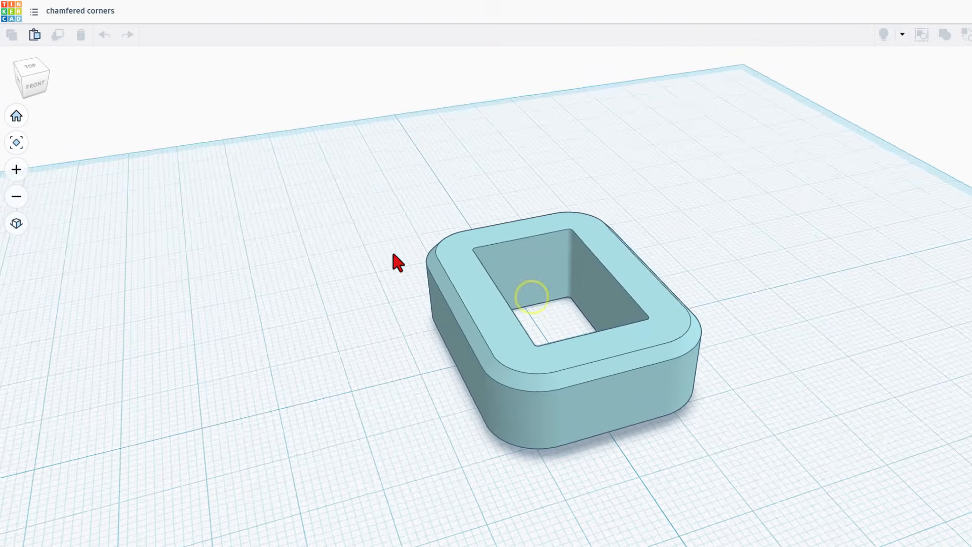
pyautogui.moveTo(477, 315); pyautogui.dragTo(756, 288, button='right')
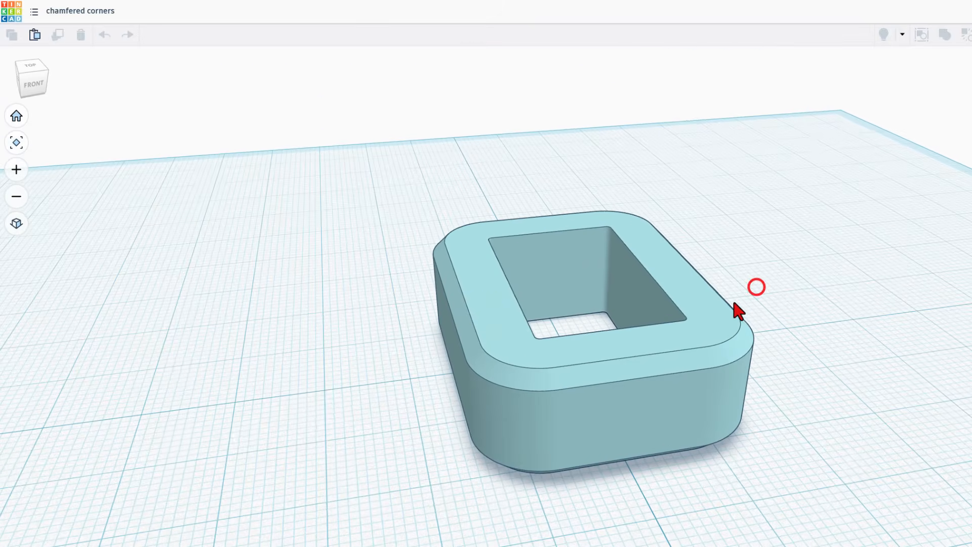
pyautogui.moveTo(724, 378); pyautogui.dragTo(768, 361, button='right')
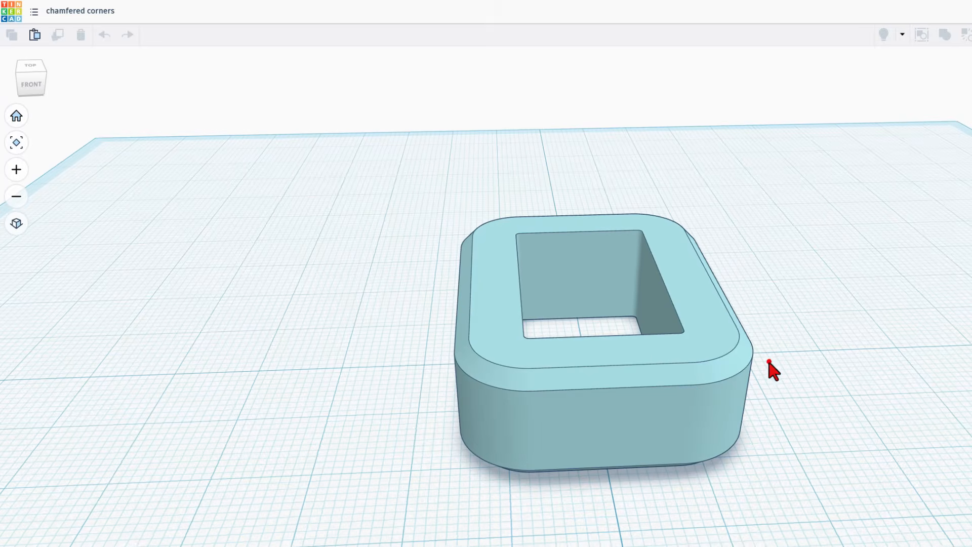
# Ungroup the chamfered frame into its separate side and corner pieces
pyautogui.click(723, 348)
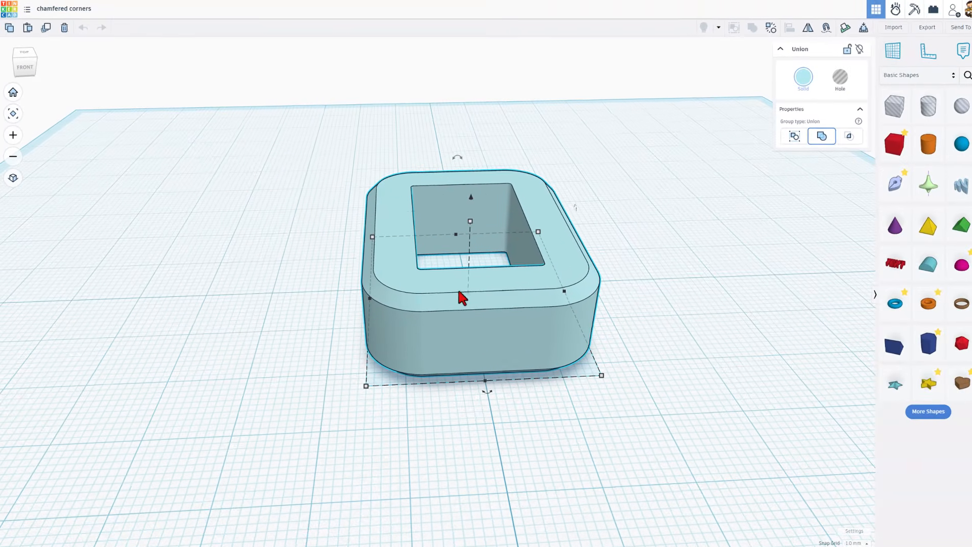
pyautogui.click(513, 285)
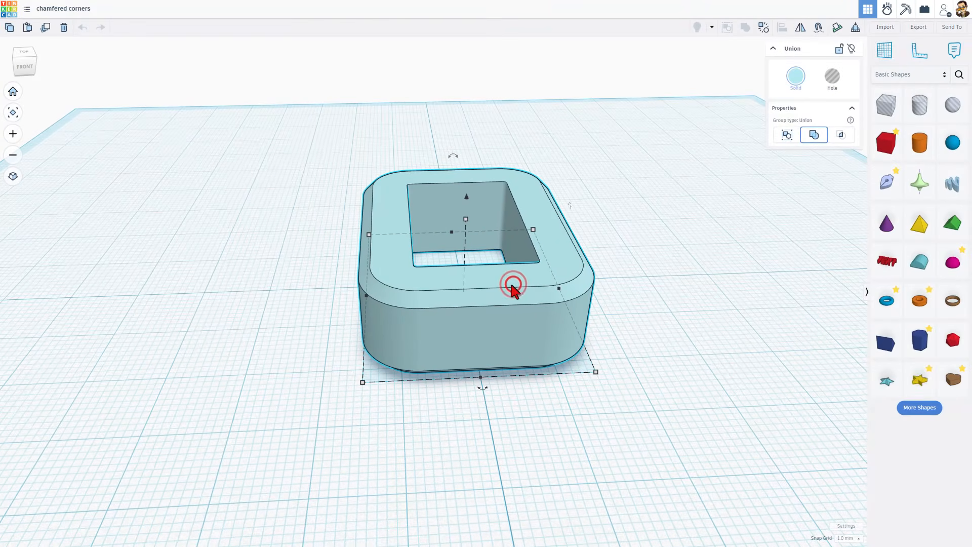
pyautogui.doubleClick(513, 285)
pyautogui.moveTo(486, 308); pyautogui.dragTo(527, 291, button='right')
pyautogui.scroll(1, 474, 161)
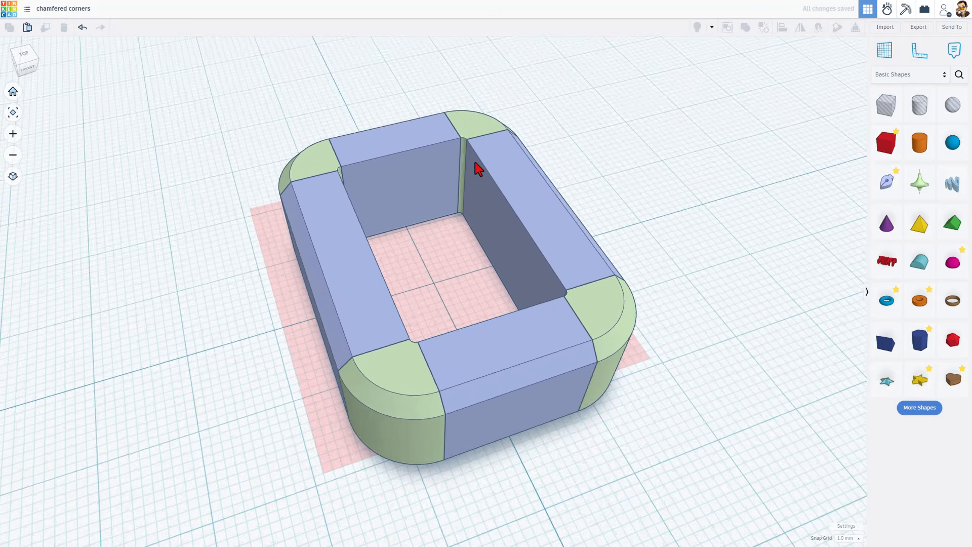
# Examine the properties of one extruded side and one revolved corner, and restore the frame to a single group
pyautogui.click(507, 194)
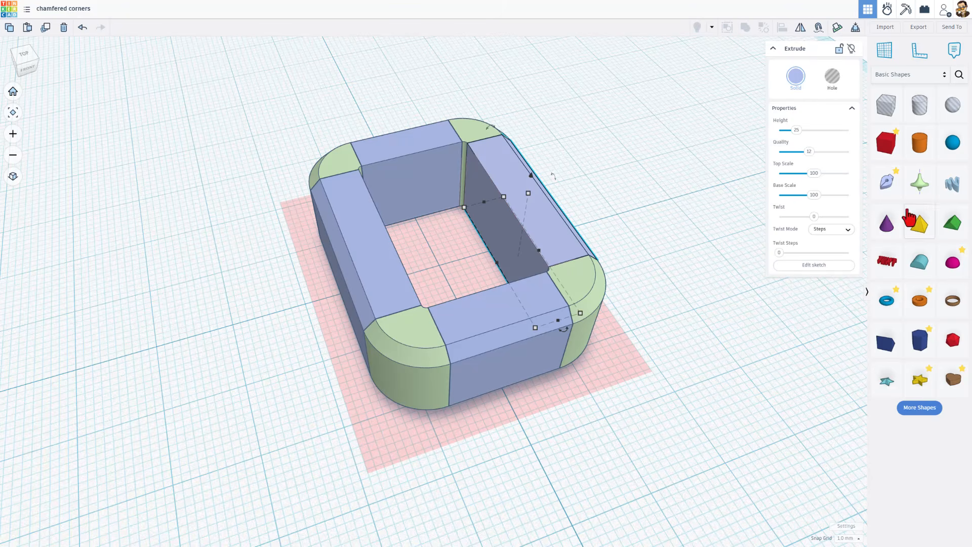
pyautogui.click(476, 130)
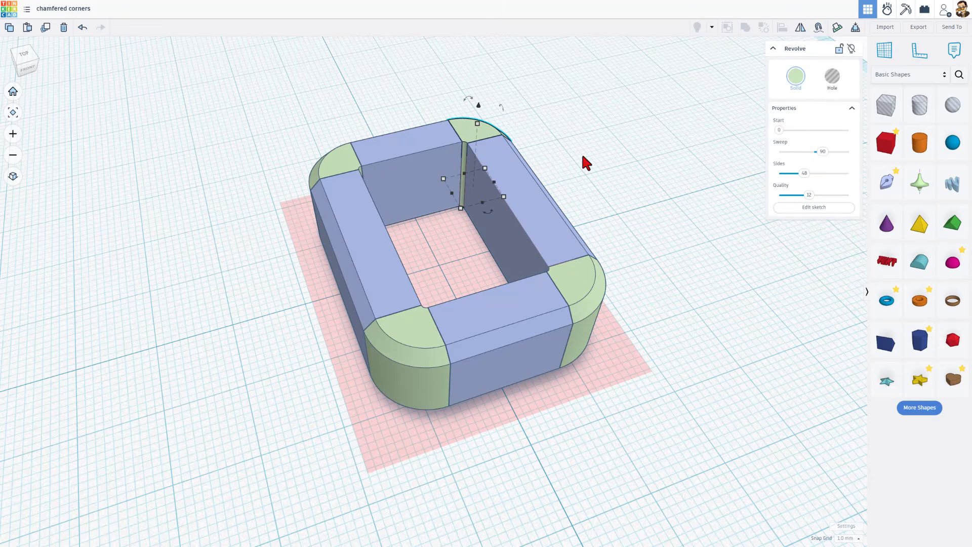
pyautogui.moveTo(629, 168); pyautogui.dragTo(498, 318, button='right')
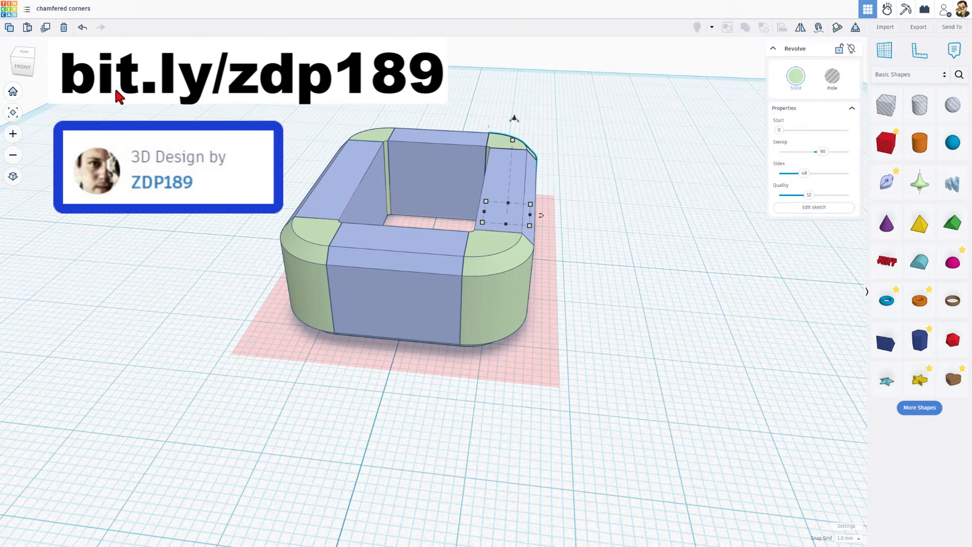
pyautogui.hotkey('ctrl', 'g')
pyautogui.click(160, 106)
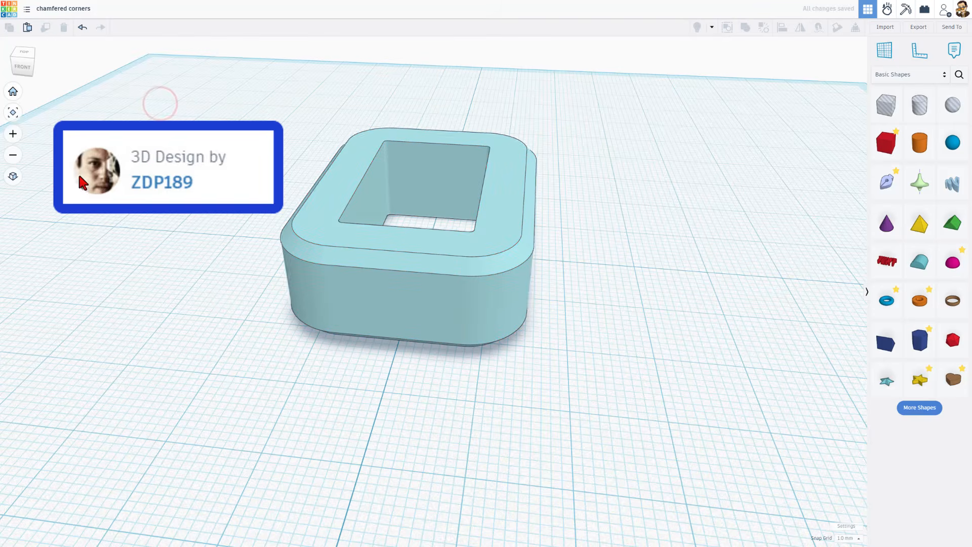
# Create a new 3D design and rename it chamfer 26
pyautogui.click(13, 13)
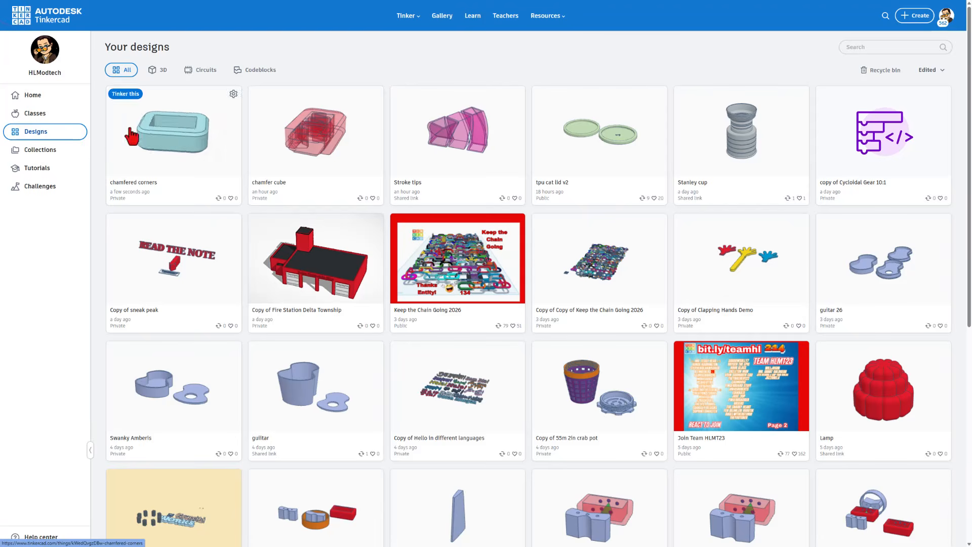
pyautogui.click(907, 13)
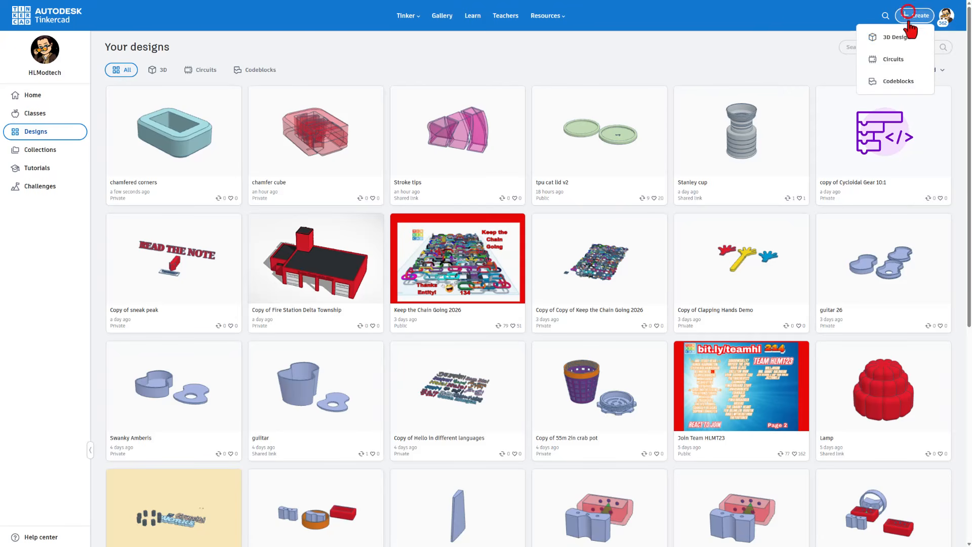
pyautogui.click(904, 39)
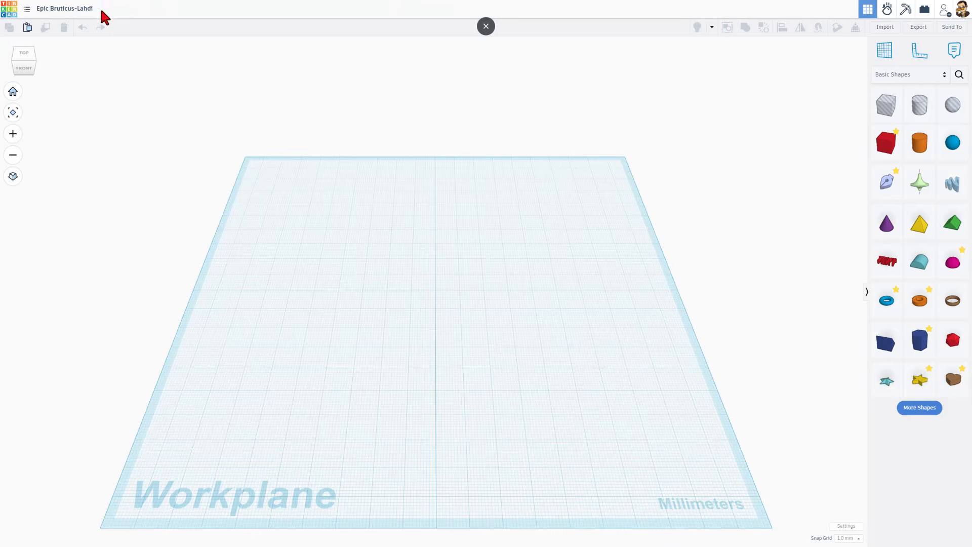
pyautogui.click(83, 11)
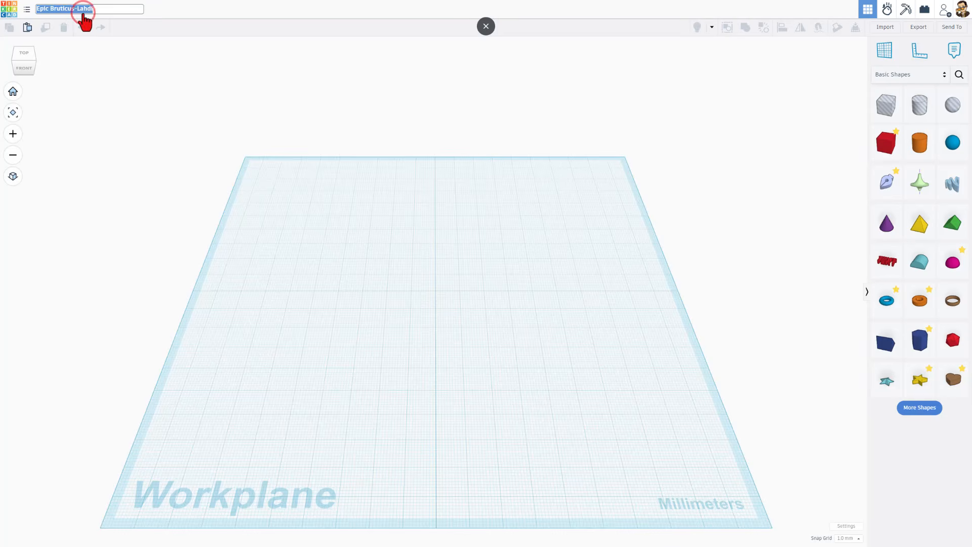
pyautogui.write('chamfer 26')
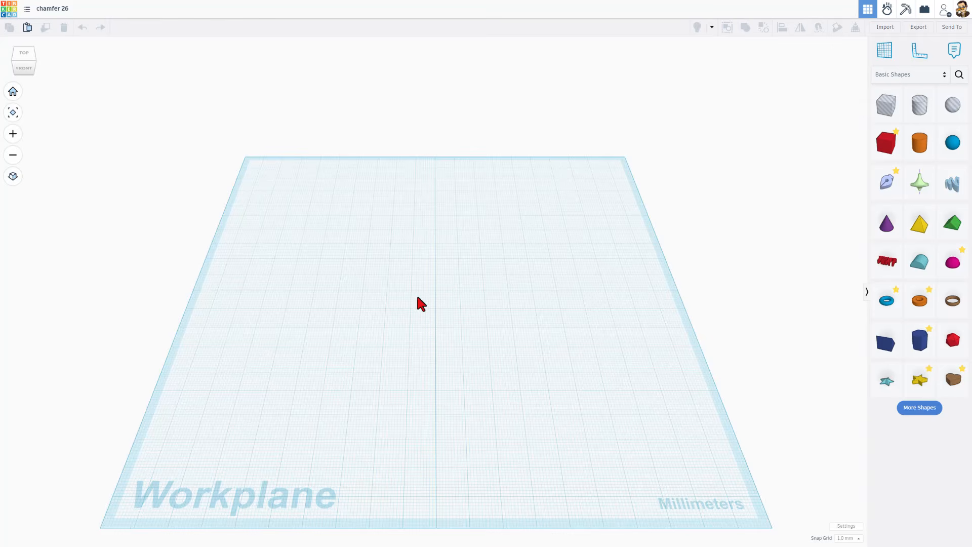
# Place a red box on the workplane and start an Extrude sketch on its front face
pyautogui.click(20, 72)
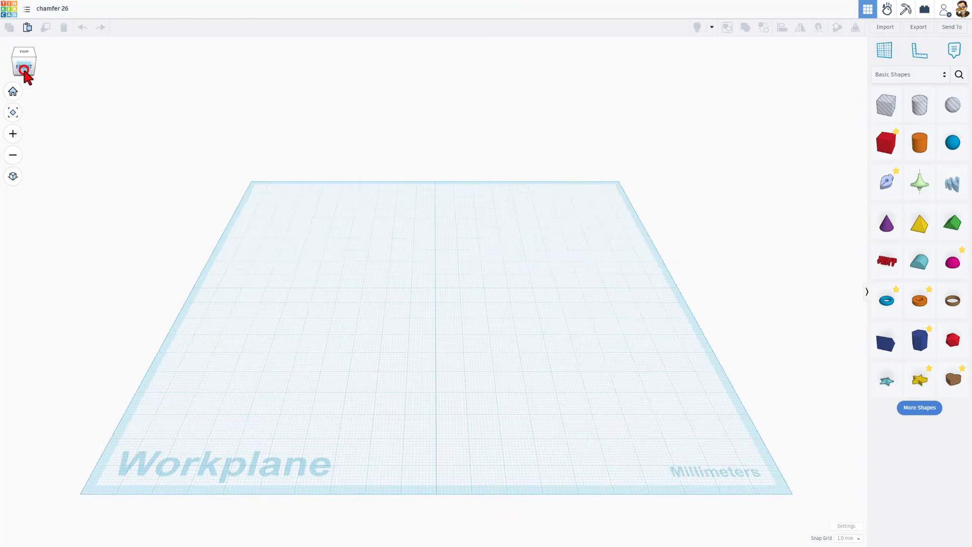
pyautogui.moveTo(360, 166); pyautogui.dragTo(682, 202, button='right')
pyautogui.moveTo(898, 155); pyautogui.dragTo(454, 289)
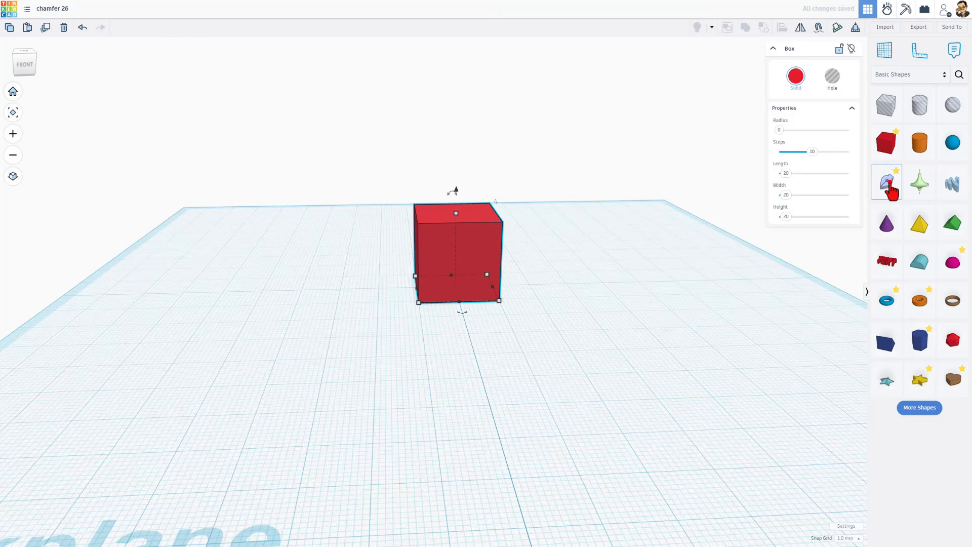
pyautogui.moveTo(891, 192)
pyautogui.mouseDown()
pyautogui.moveTo(536, 223)
pyautogui.moveTo(464, 248)
pyautogui.moveTo(462, 263)
pyautogui.moveTo(460, 253)
pyautogui.mouseUp()
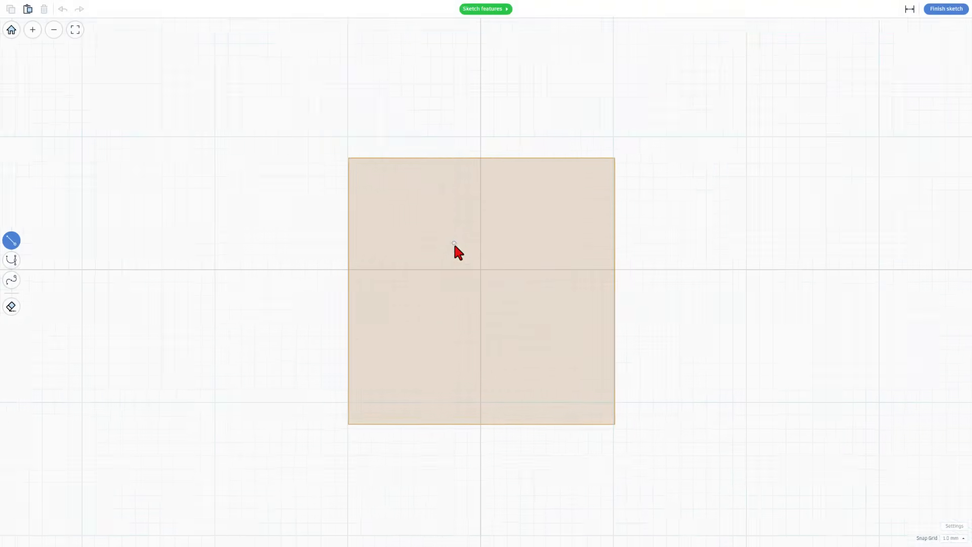
# Examine the sketch features help, going through the topics from Smooth Curve Tool to Add Points, and close it
pyautogui.click(485, 9)
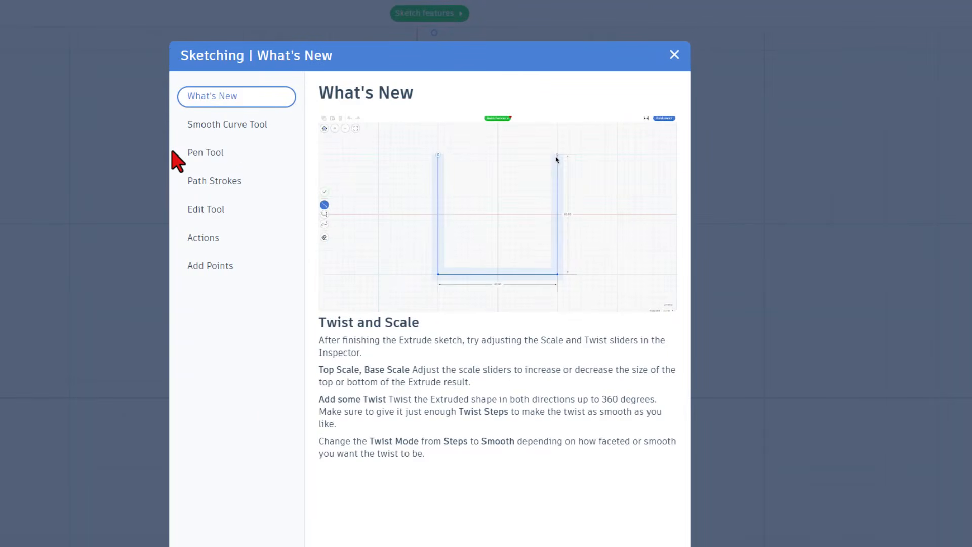
pyautogui.click(205, 117)
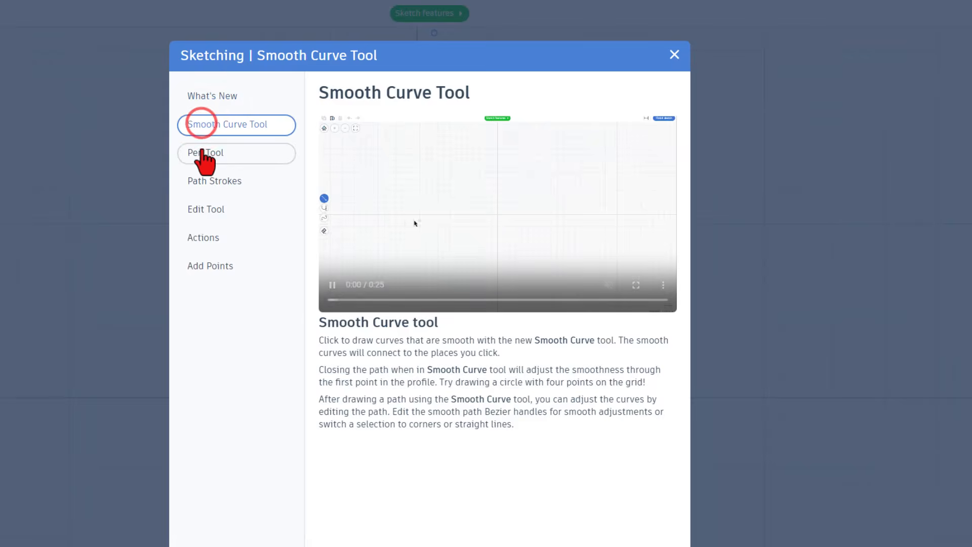
pyautogui.click(202, 149)
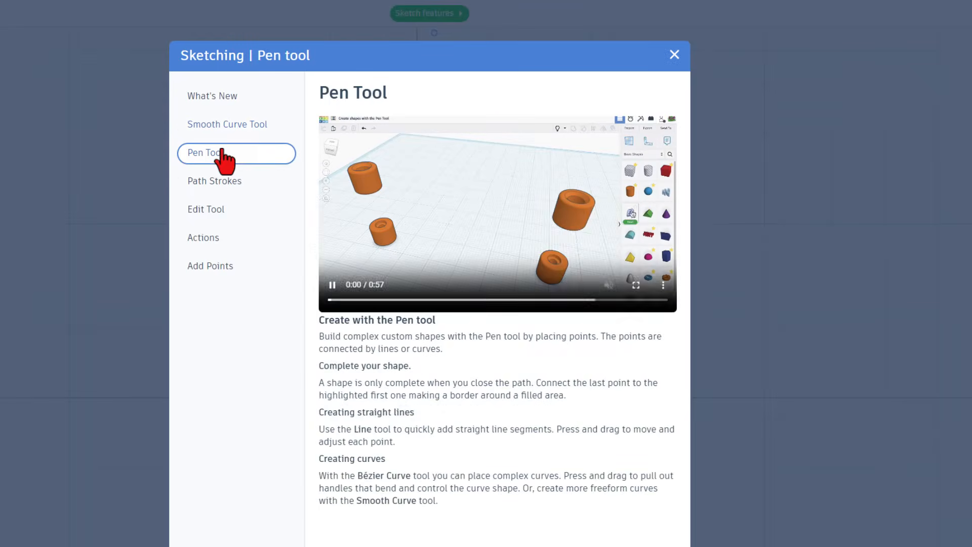
pyautogui.click(222, 181)
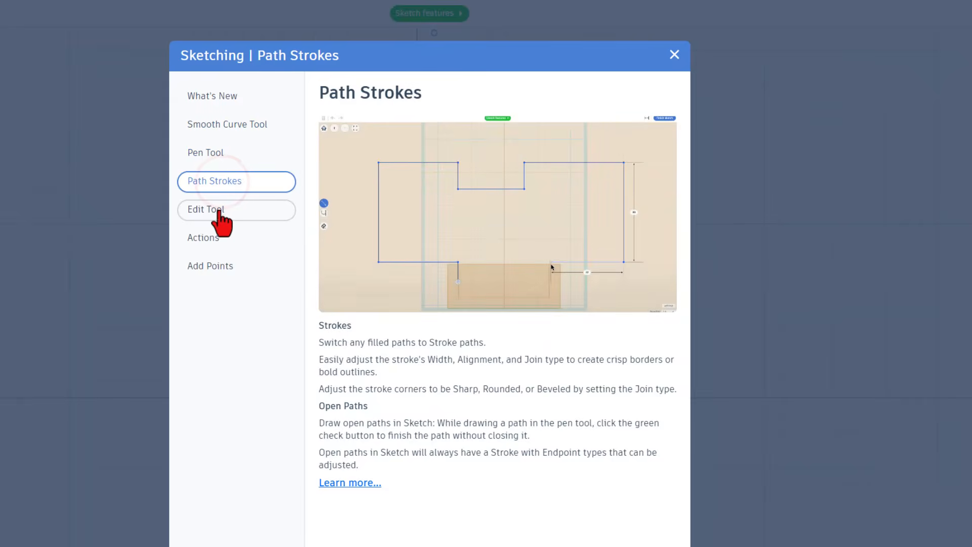
pyautogui.click(217, 209)
pyautogui.click(227, 244)
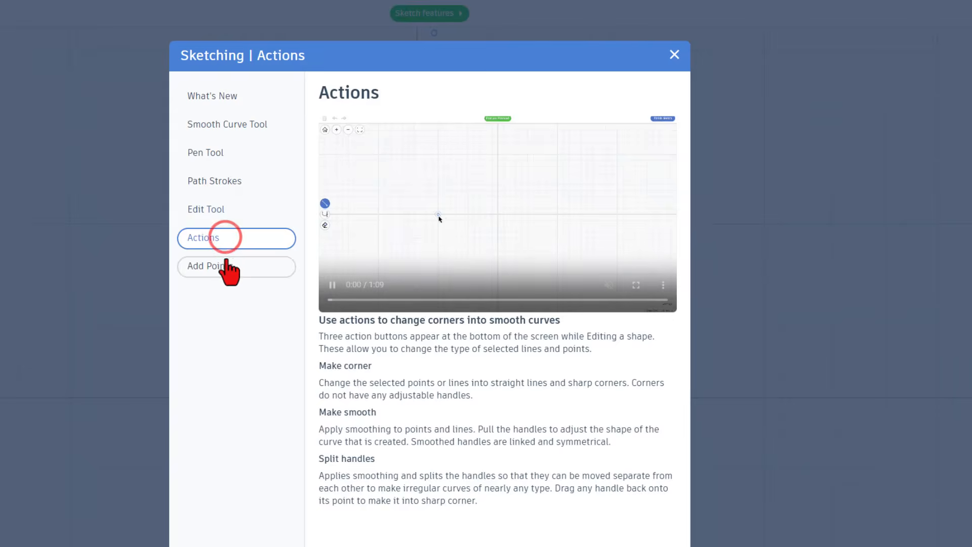
pyautogui.click(223, 268)
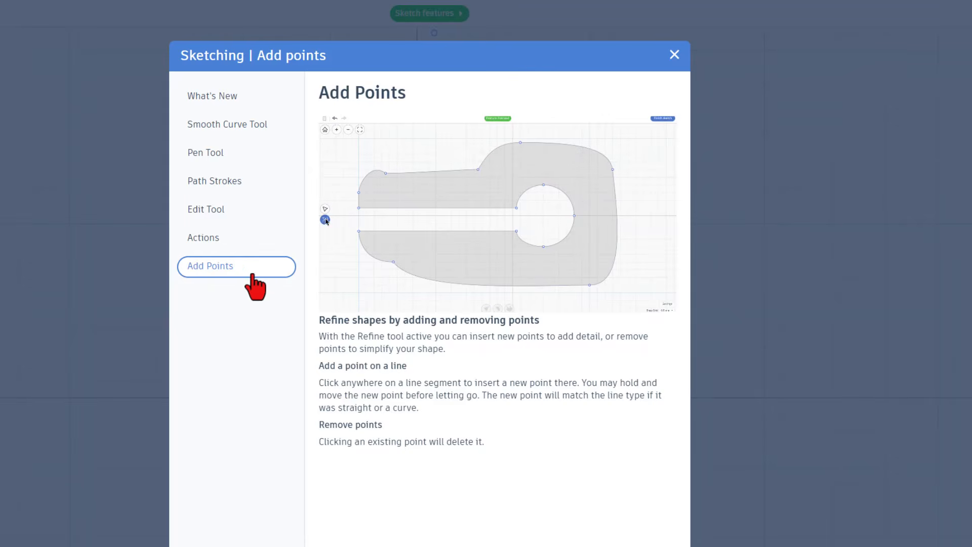
pyautogui.moveTo(370, 148)
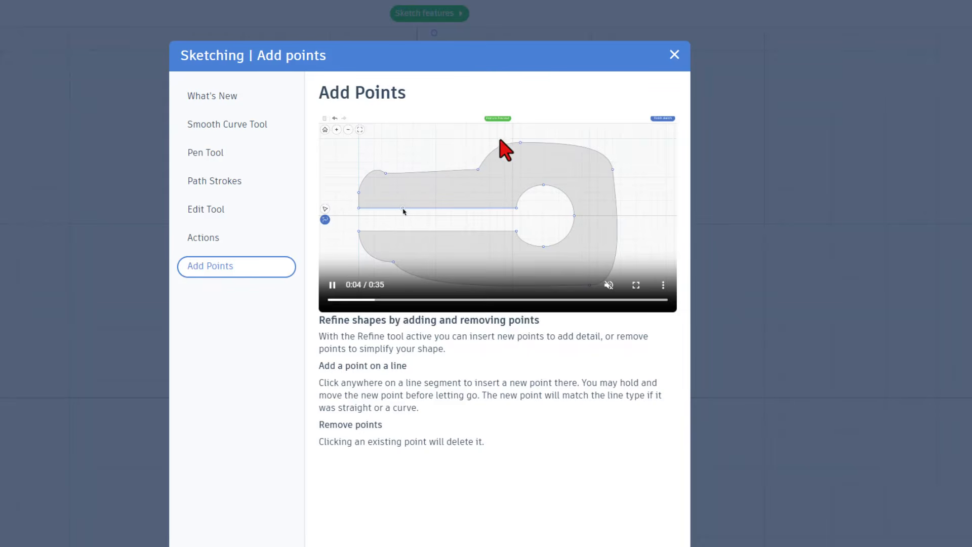
pyautogui.click(674, 54)
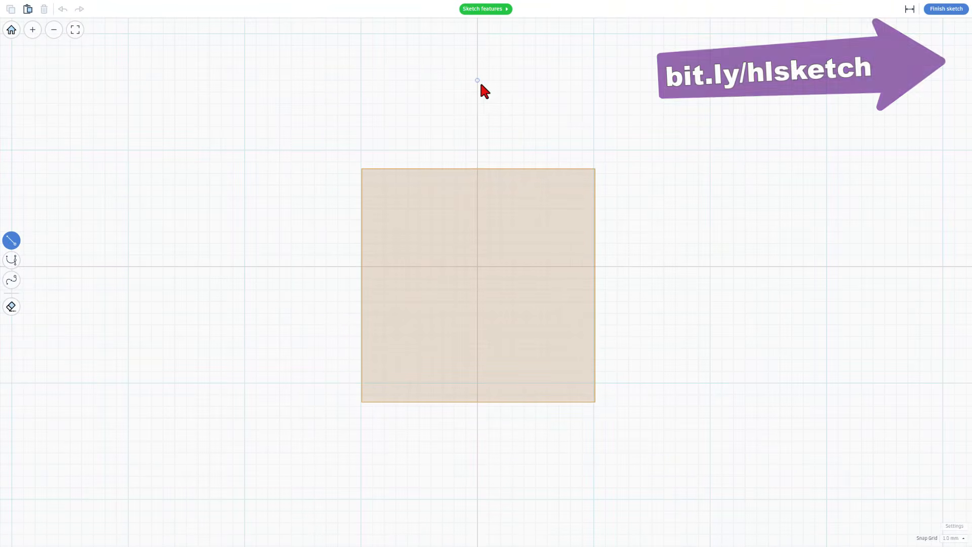
# Finish the sketch with its default profile and drop the upright extruded shape onto the workplane
pyautogui.click(944, 9)
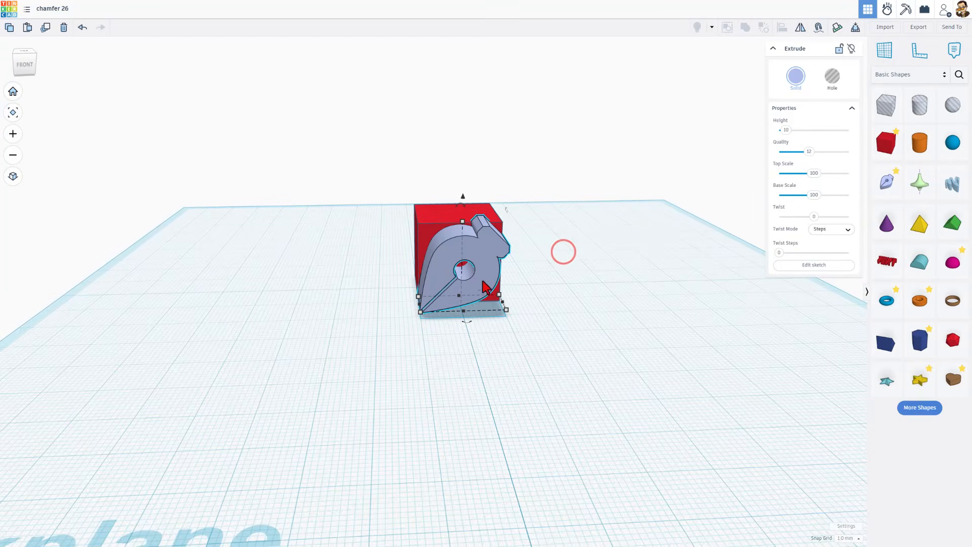
pyautogui.press('d')
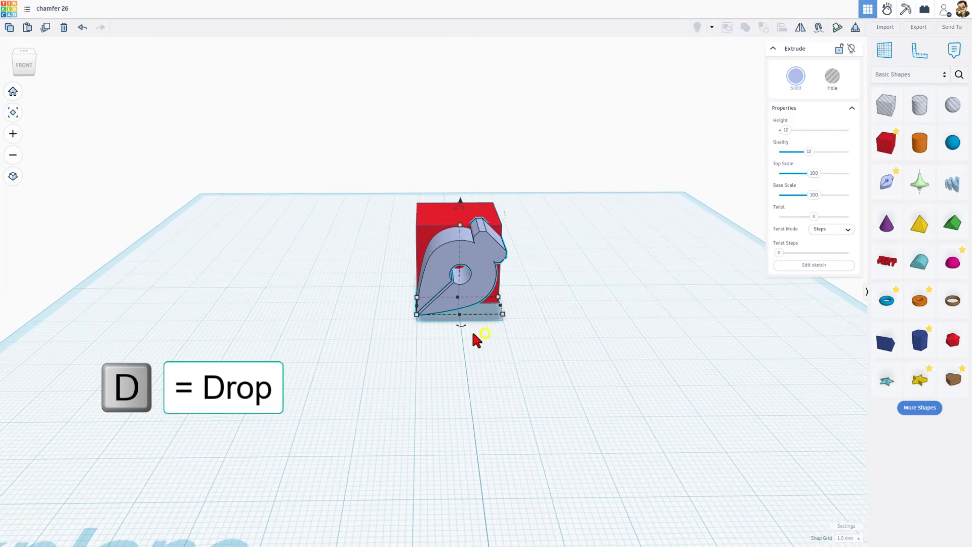
pyautogui.click(457, 293)
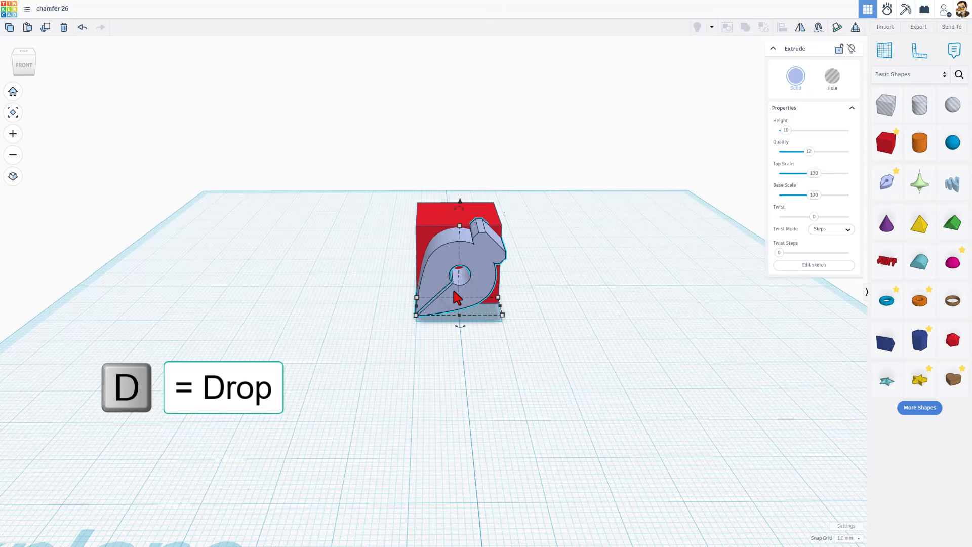
pyautogui.click(553, 314)
pyautogui.moveTo(553, 315); pyautogui.dragTo(551, 308, button='right')
# Delete the red box behind the extruded shape
pyautogui.click(455, 221)
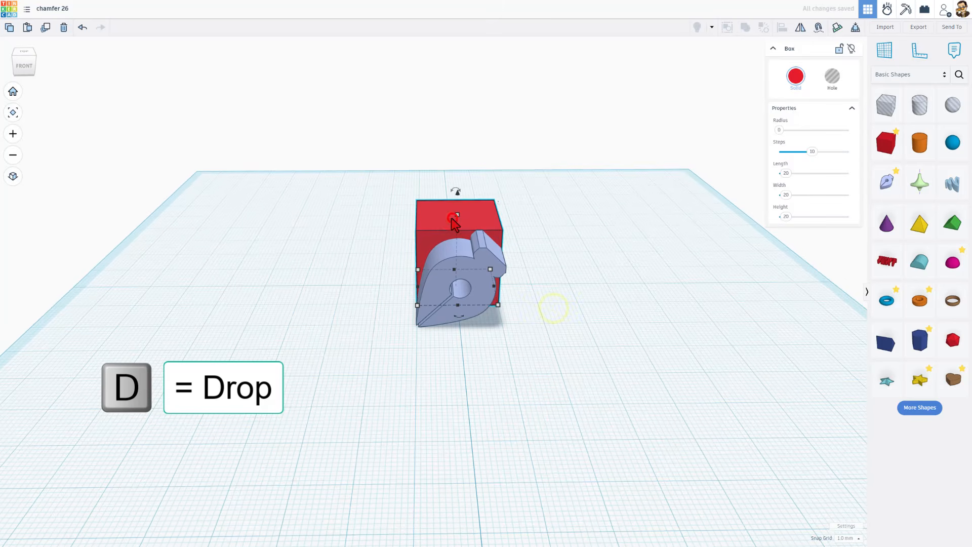
pyautogui.press('Delete')
pyautogui.moveTo(448, 226); pyautogui.dragTo(472, 296, button='right')
pyautogui.click(444, 359)
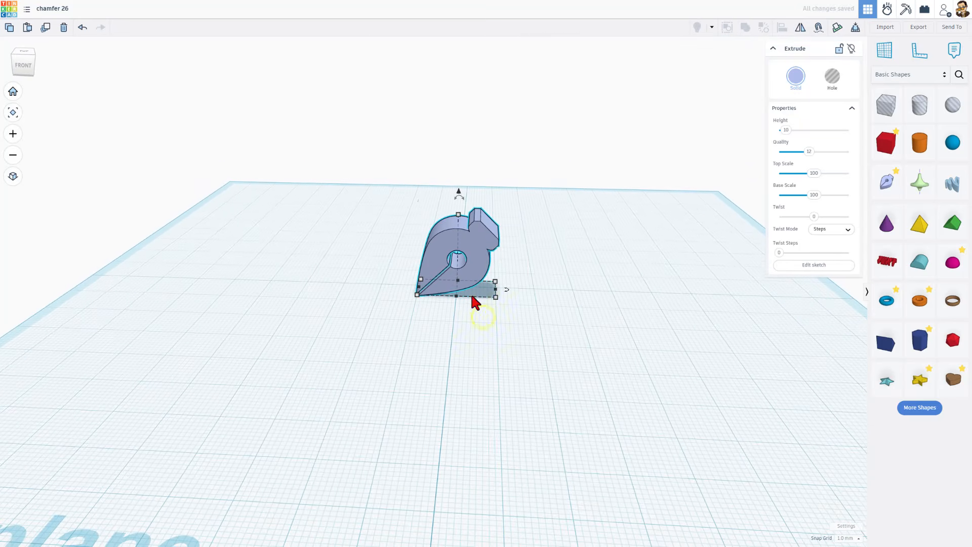
# Replace the Extrude sketch's profile with a closed 9 by 12 mm outline starting at the origin, with two 2 mm chamfered corners on its right side
pyautogui.doubleClick(482, 259)
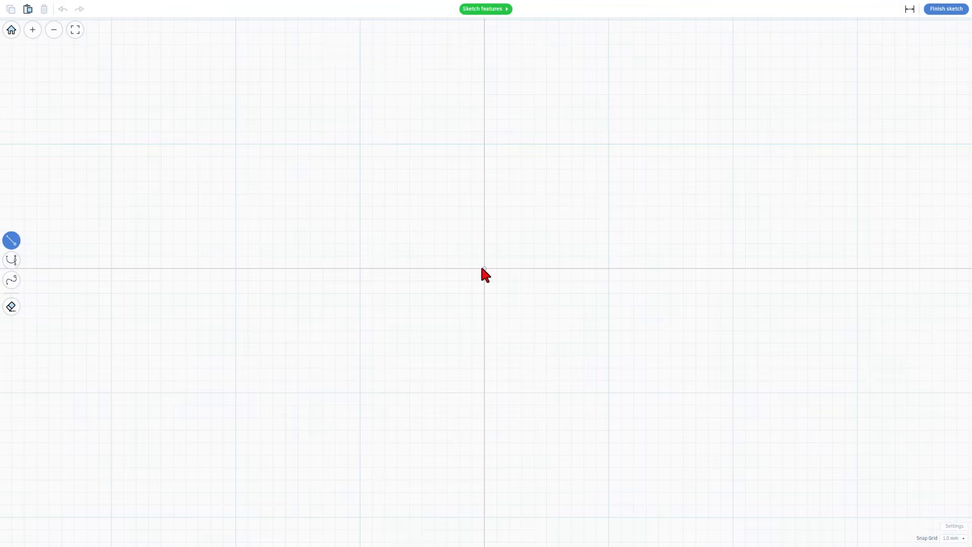
pyautogui.click(482, 267)
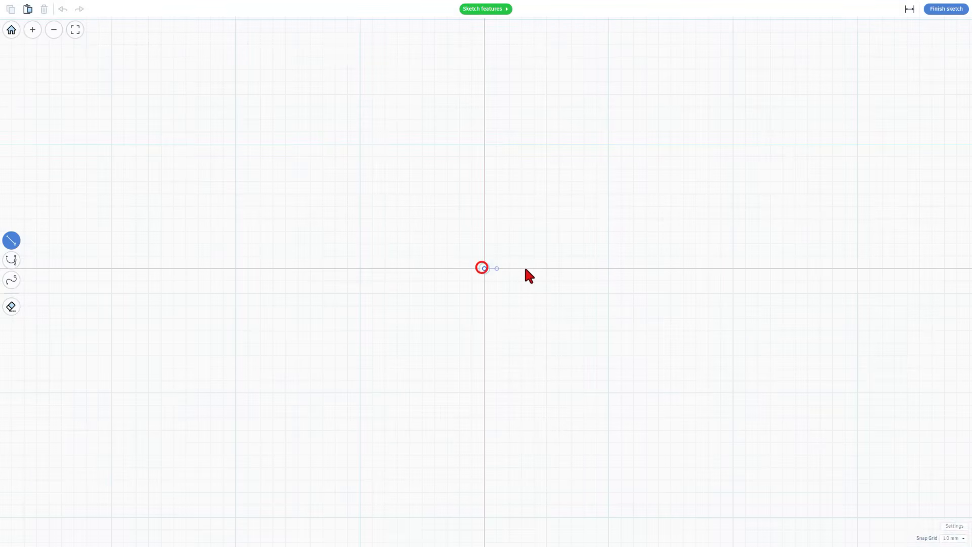
pyautogui.click(566, 267)
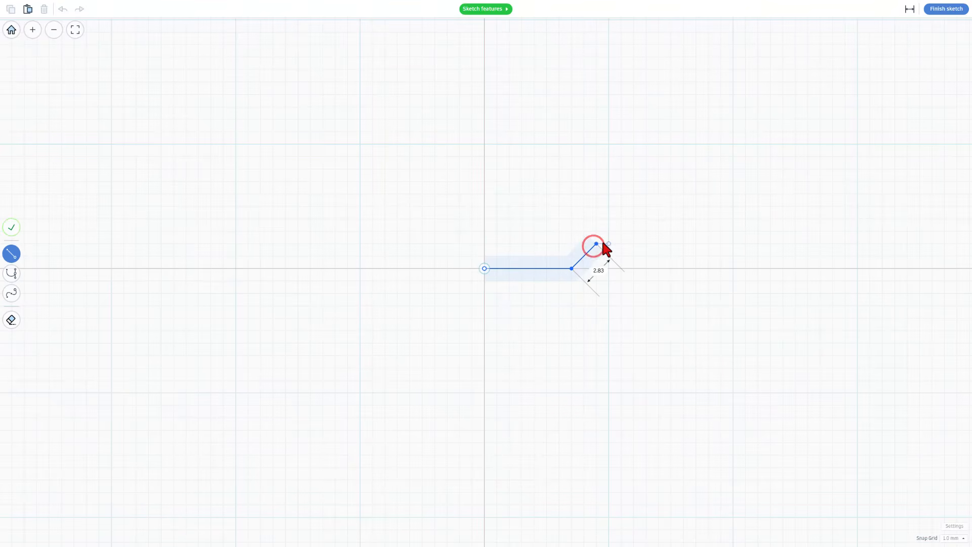
pyautogui.click(593, 144)
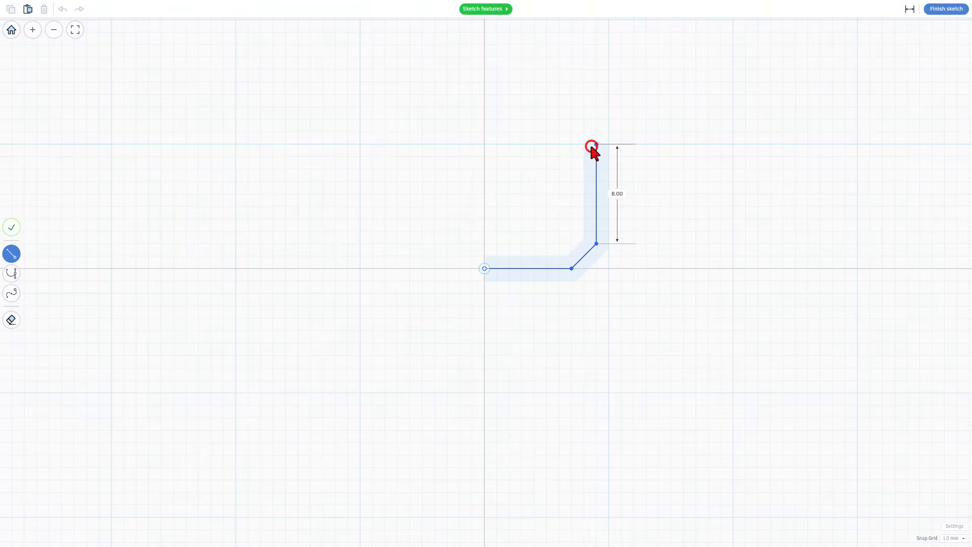
pyautogui.click(572, 120)
pyautogui.click(487, 122)
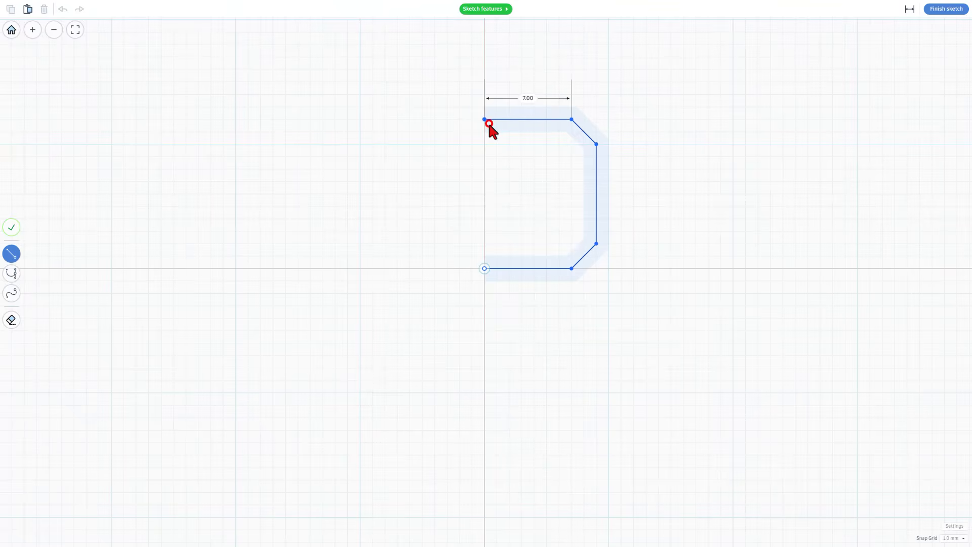
pyautogui.click(482, 267)
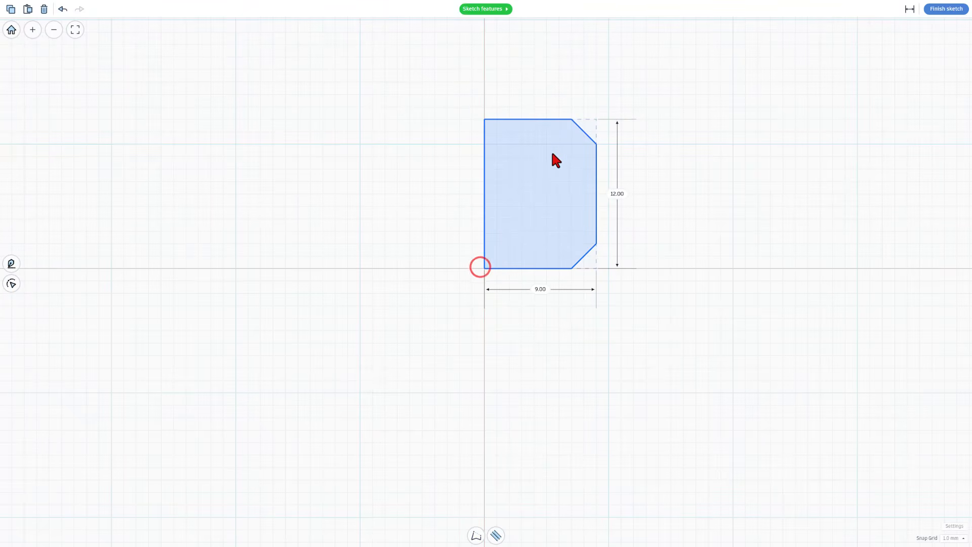
# Copy the chamfered profile, then finish the sketch with the extruded piece dropped onto the workplane
pyautogui.click(539, 192)
pyautogui.hotkey('ctrl', 'c')
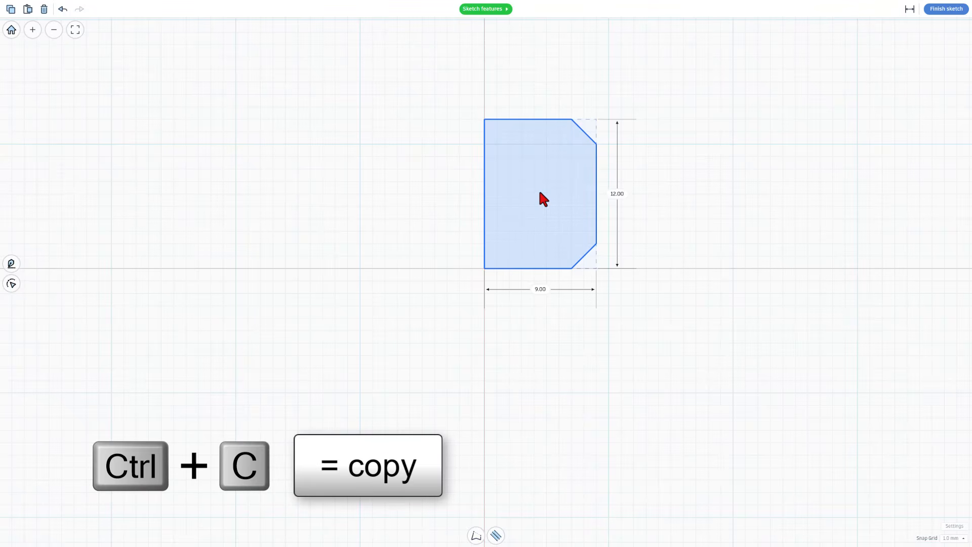
pyautogui.click(941, 10)
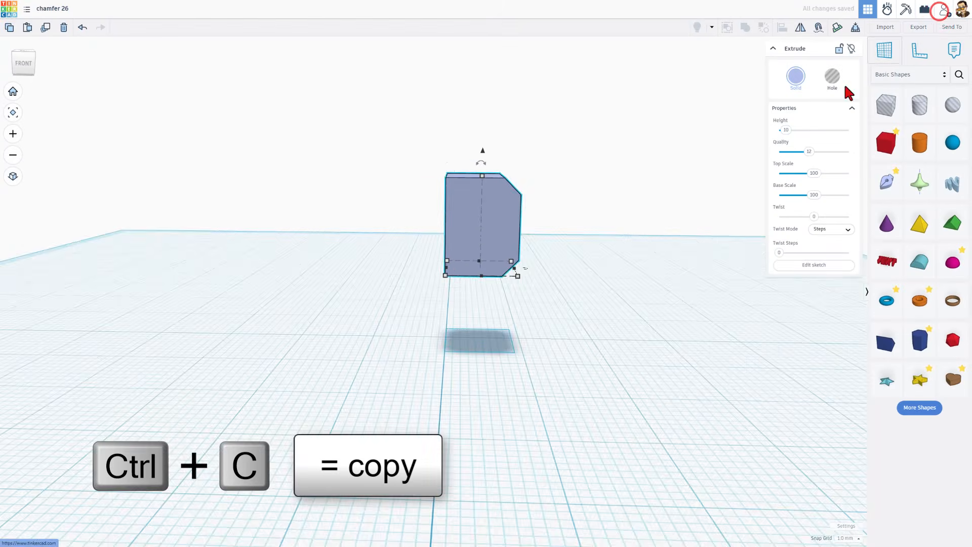
pyautogui.press('d')
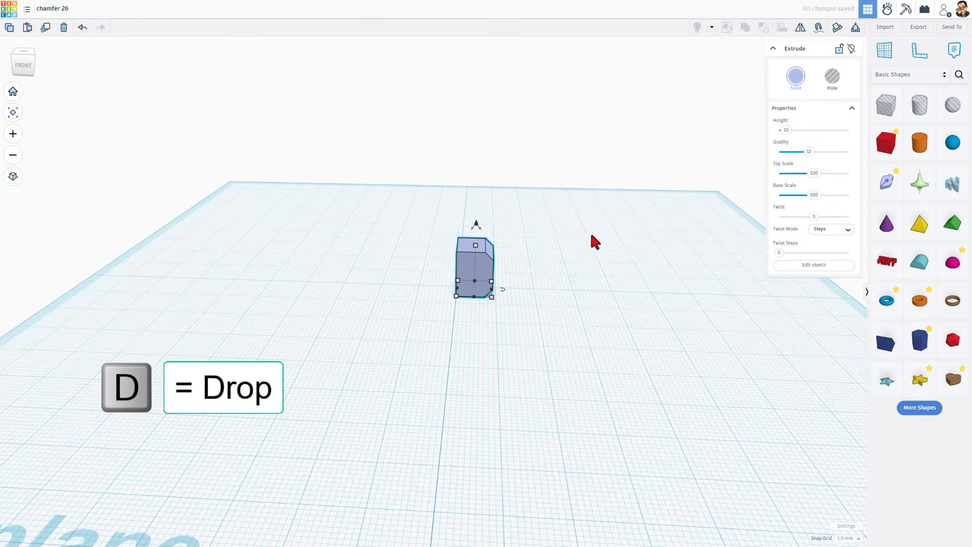
# Set the extruded piece's height to 25 mm
pyautogui.moveTo(472, 363); pyautogui.dragTo(438, 257, button='right')
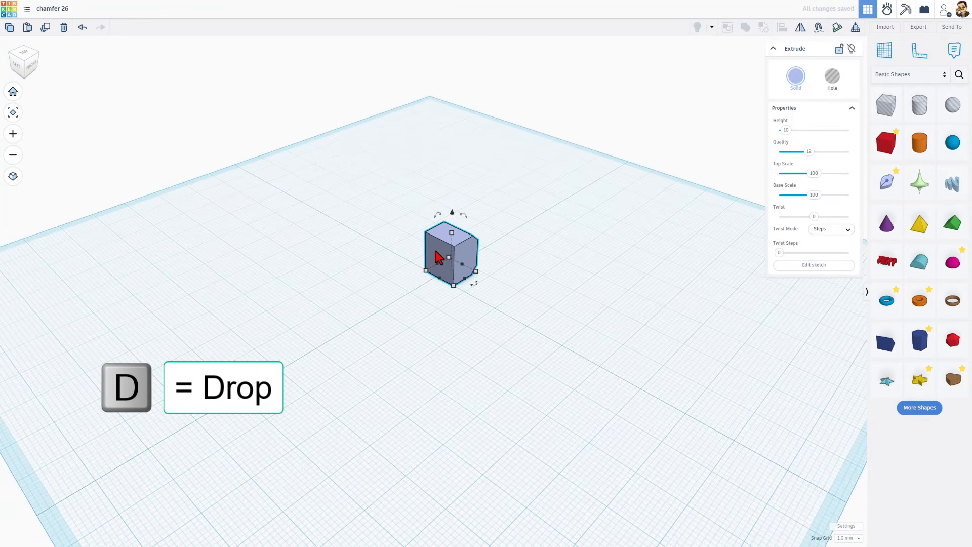
pyautogui.click(785, 131)
pyautogui.write('25')
pyautogui.press('Return')
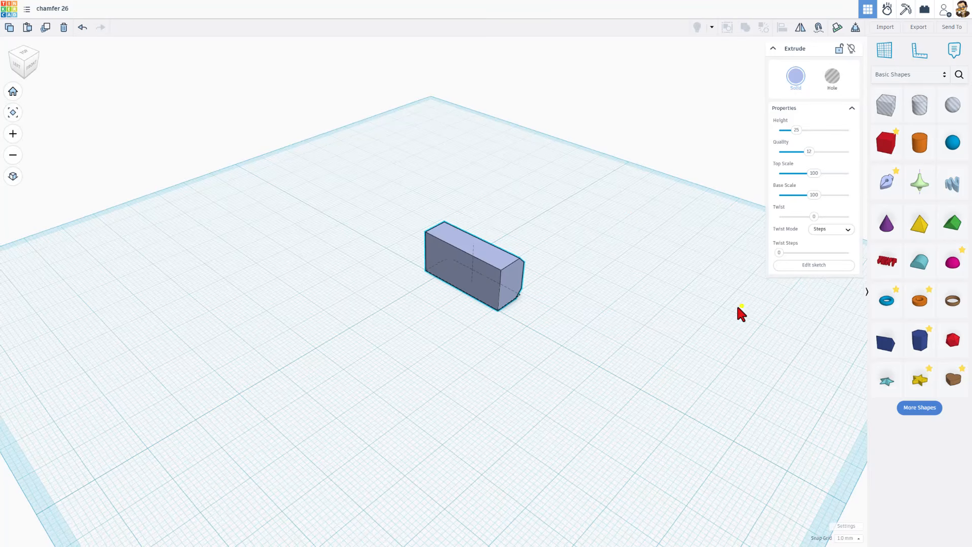
pyautogui.moveTo(737, 314); pyautogui.dragTo(650, 299, button='right')
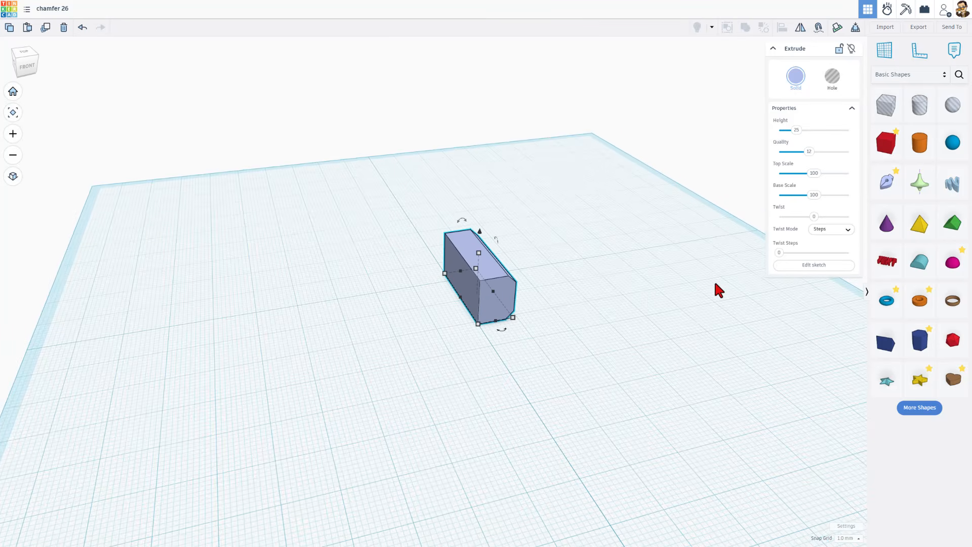
# Place a Revolve shape on the workplane in front of the extruded bar and paste the copied chamfered profile into its sketch
pyautogui.click(909, 185)
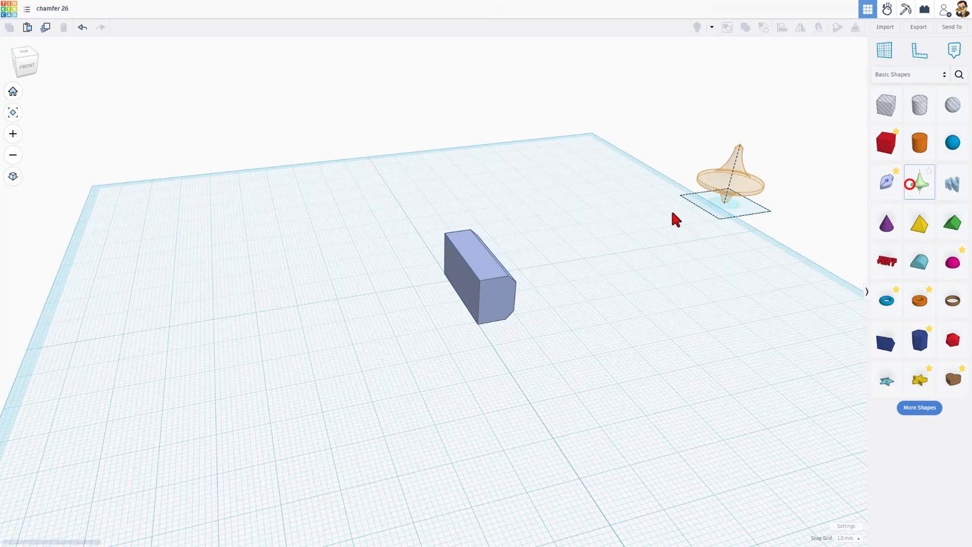
pyautogui.moveTo(467, 363); pyautogui.dragTo(427, 359, button='right')
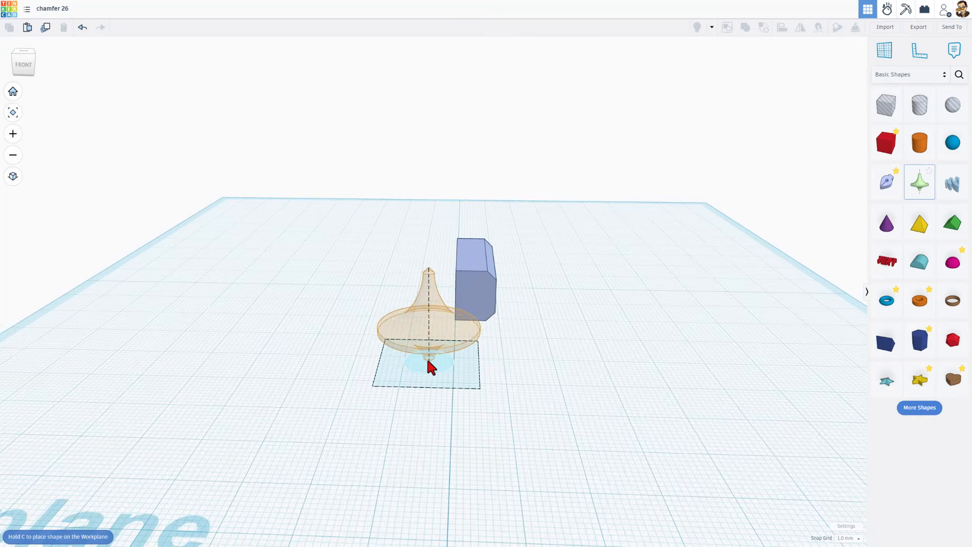
pyautogui.click(454, 358)
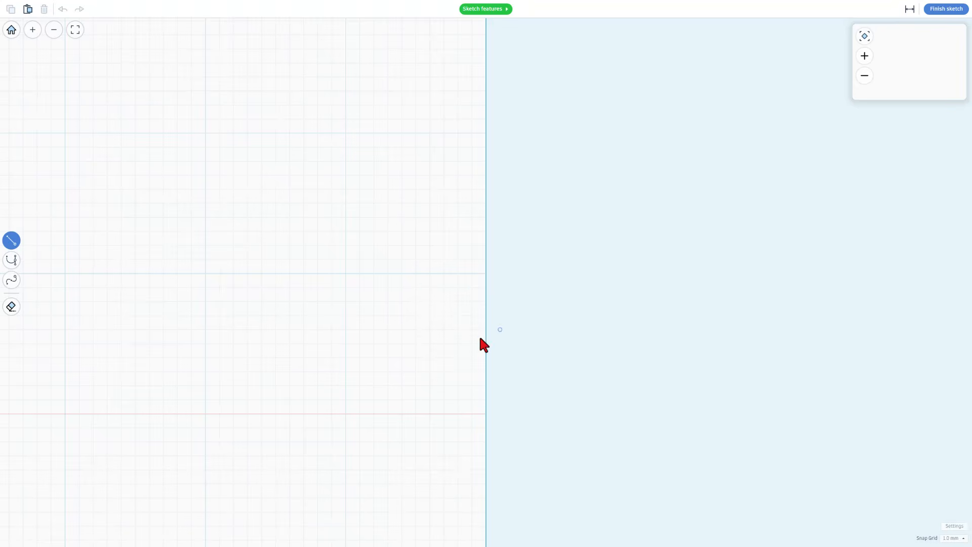
pyautogui.scroll(-2, 428, 371)
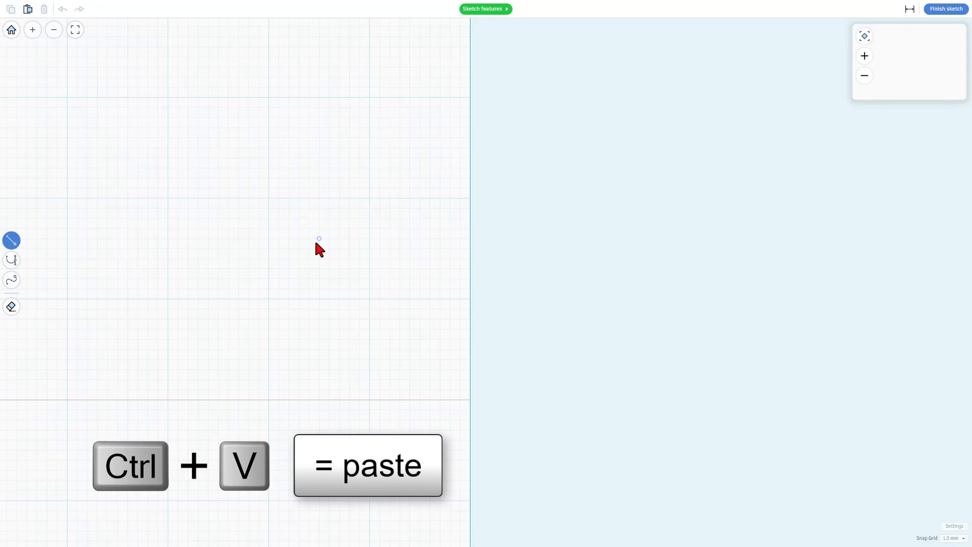
pyautogui.hotkey('ctrl', 'v')
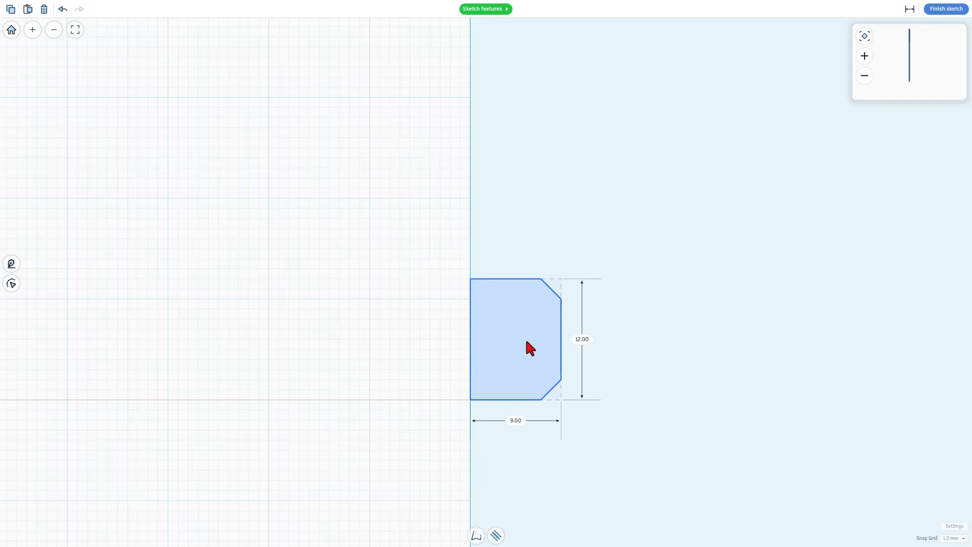
# Nudge the pasted profile 10 mm to the left so that it lies 1 mm clear of the revolve axis
pyautogui.press('Left')
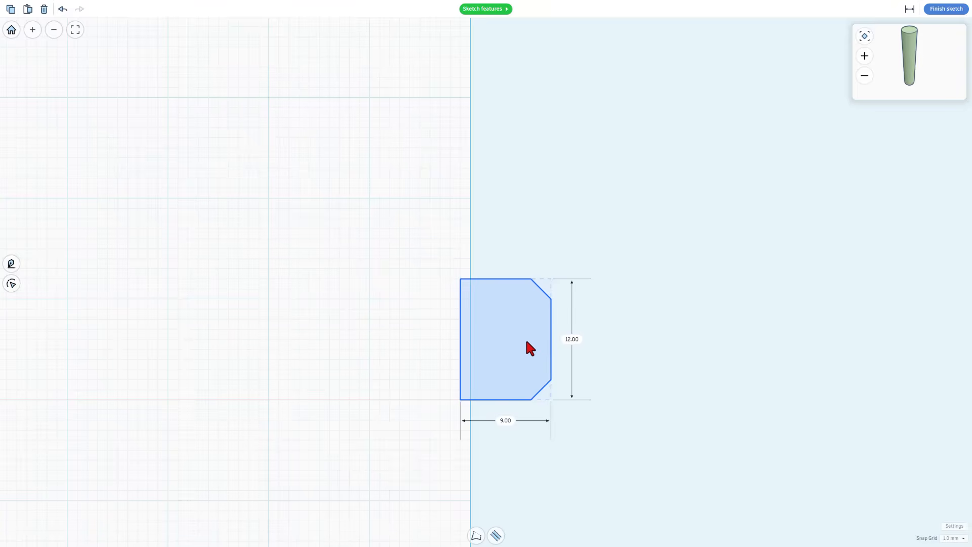
pyautogui.press('Left')
pyautogui.press('Down')
pyautogui.press('Up')
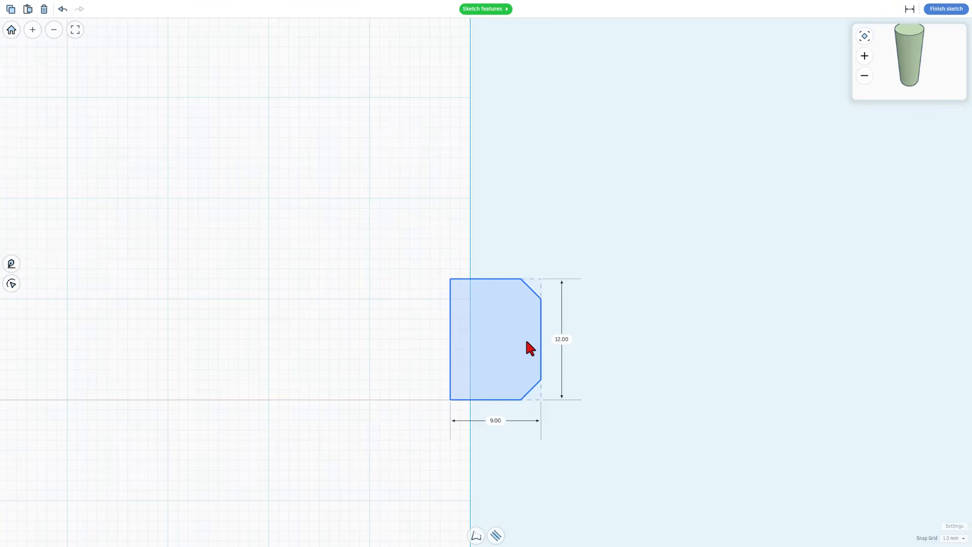
pyautogui.press('Left')
pyautogui.press('Left')
pyautogui.press('Left')
pyautogui.press('Left')
pyautogui.press('Left')
pyautogui.press('Left')
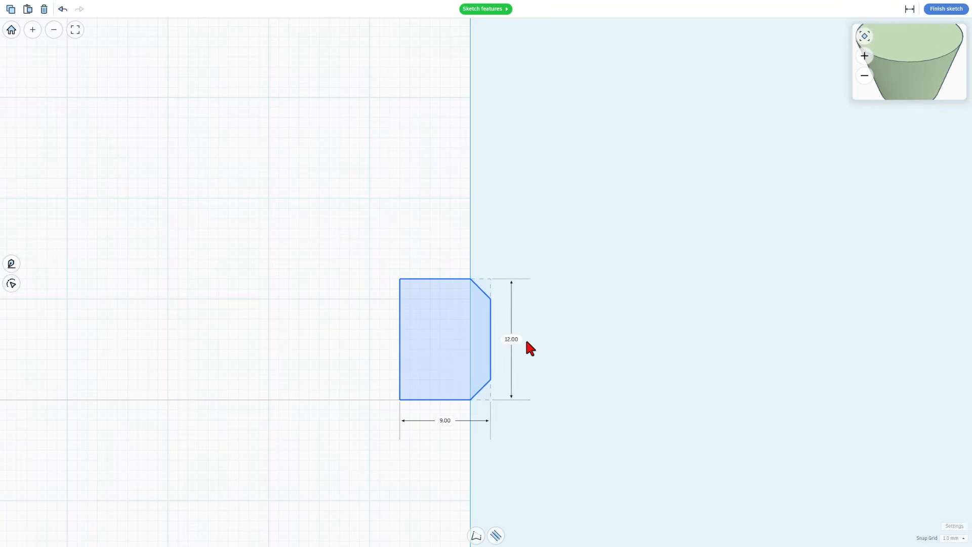
pyautogui.press('Left')
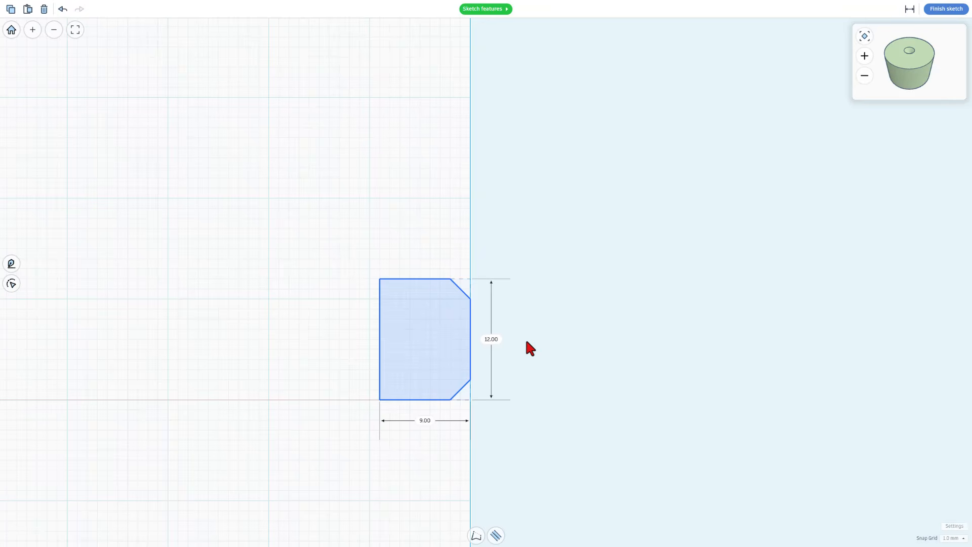
pyautogui.press('Left')
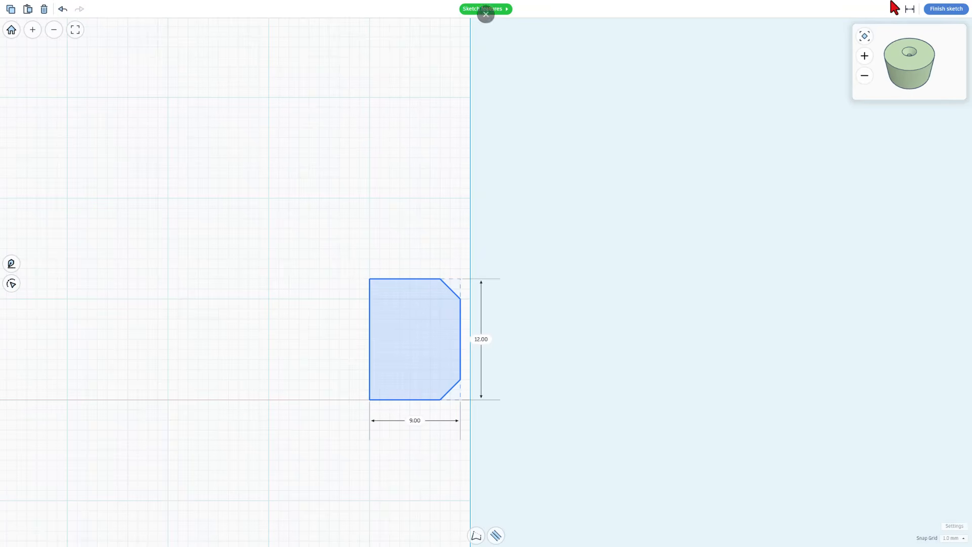
# Finish the Revolve sketch and set the shape's sweep to 90 degrees
pyautogui.click(942, 9)
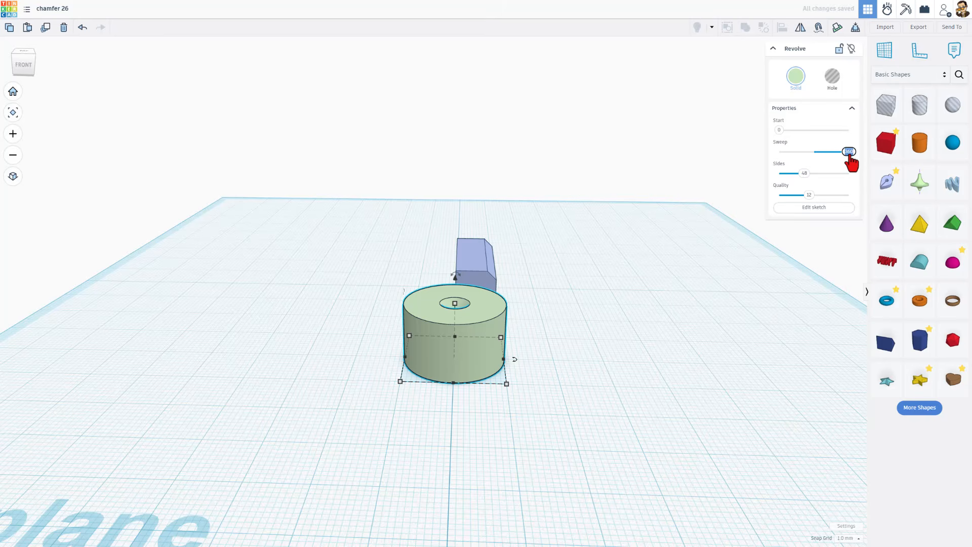
pyautogui.write('90')
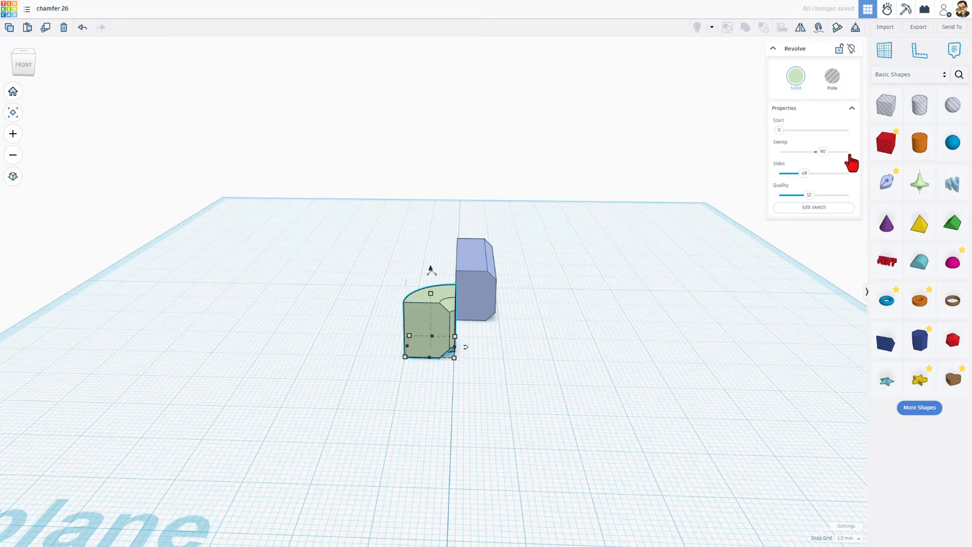
pyautogui.moveTo(437, 403); pyautogui.dragTo(411, 430, button='right')
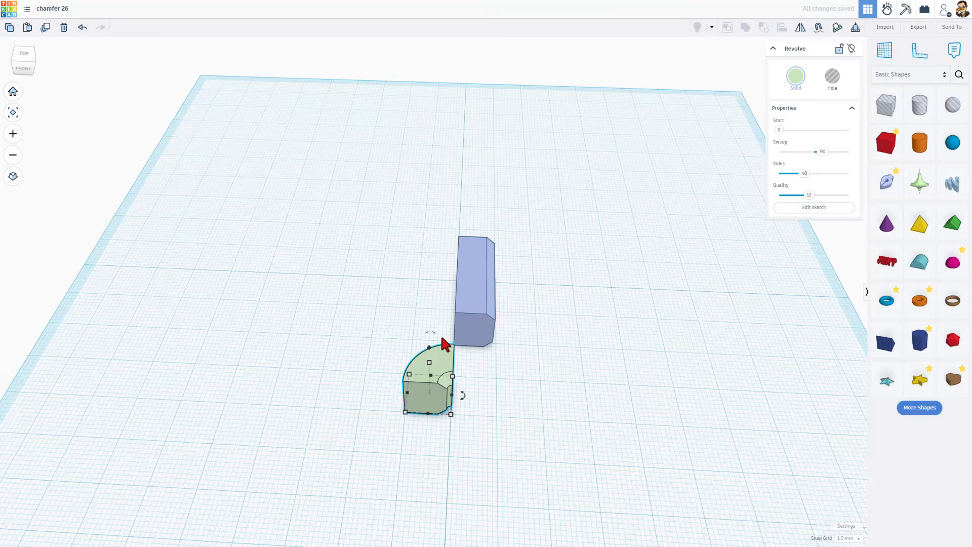
# Reopen the quarter revolve's sketch, flip the profile horizontally through its width dimension so the chamfers face away from the axis, and finish the sketch
pyautogui.click(441, 365)
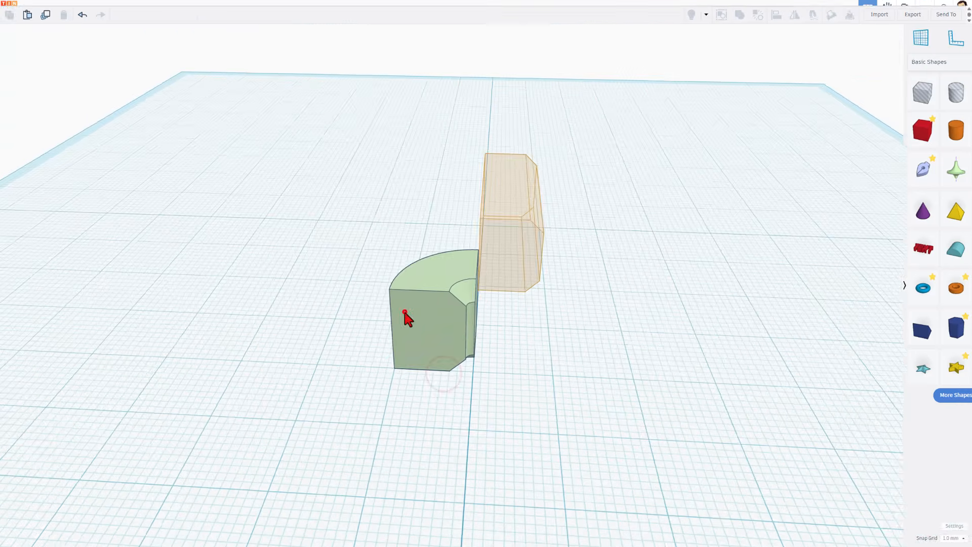
pyautogui.doubleClick(405, 311)
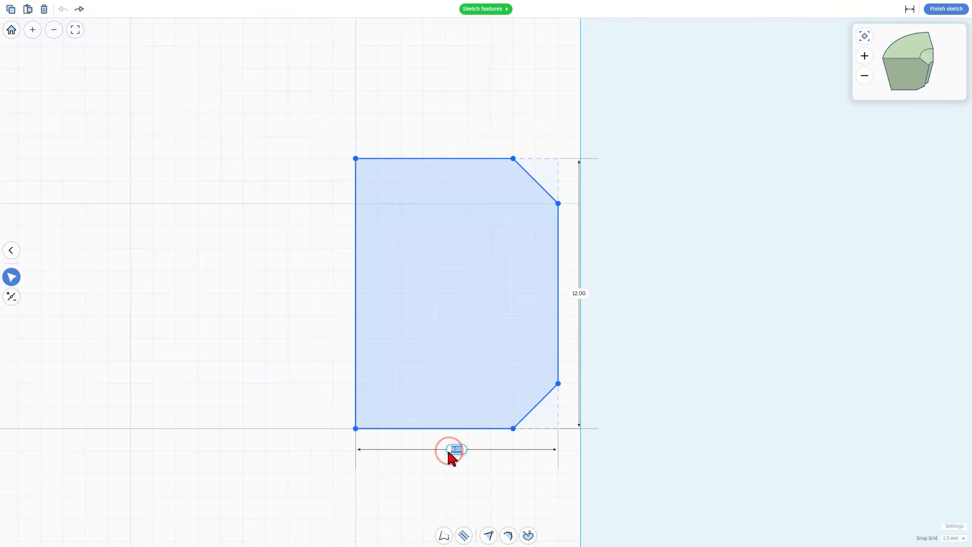
pyautogui.click(449, 449)
pyautogui.press('Return')
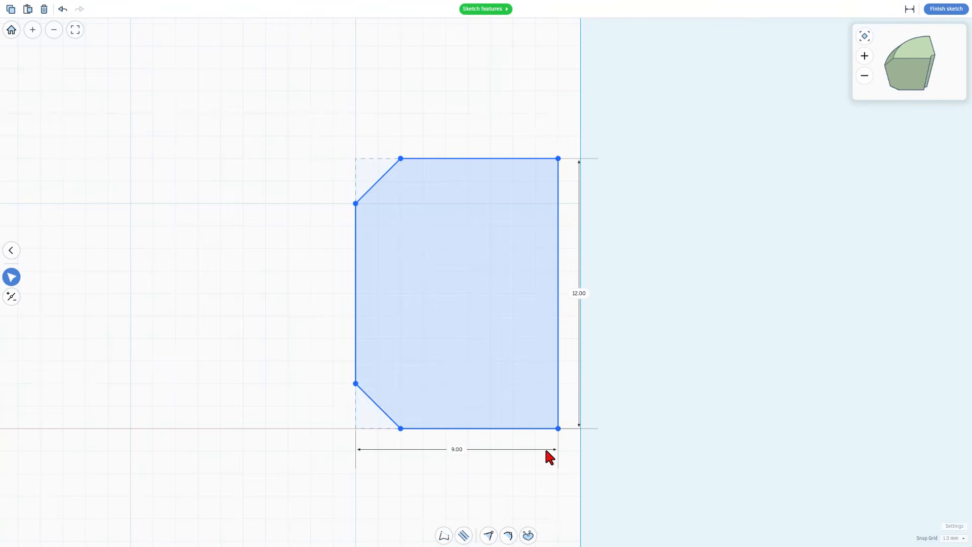
pyautogui.click(949, 12)
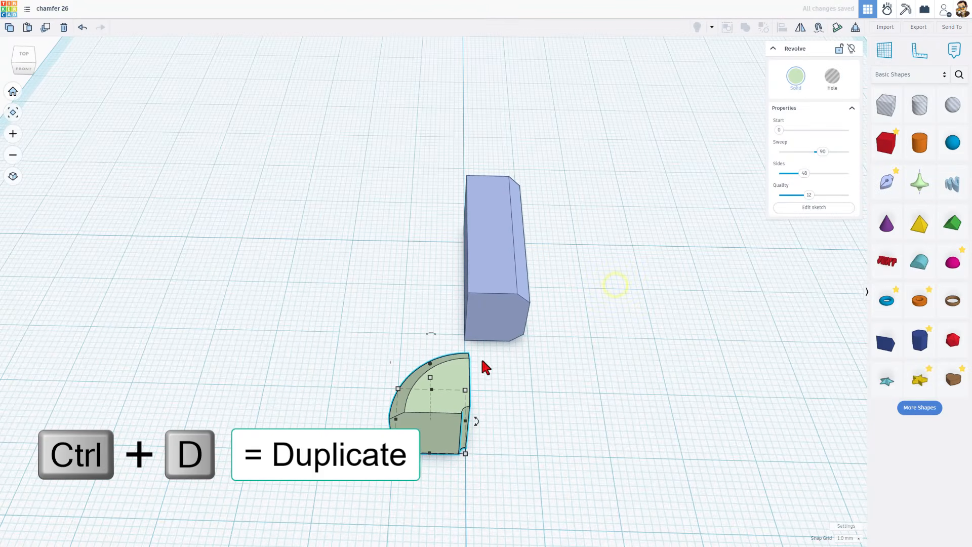
# Duplicate the rounded corner piece and move the copy well back and to the left on the workplane
pyautogui.click(301, 341)
pyautogui.click(405, 405)
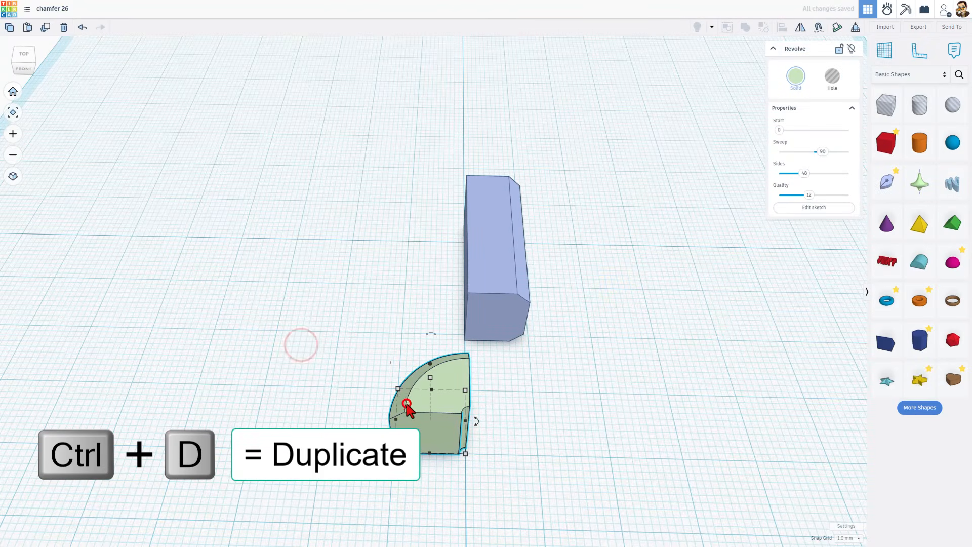
pyautogui.hotkey('ctrl', 'd')
pyautogui.hotkey('shift', 'Up')
pyautogui.hotkey('shift', 'Up')
pyautogui.hotkey('shift', 'Up')
pyautogui.hotkey('shift', 'Up')
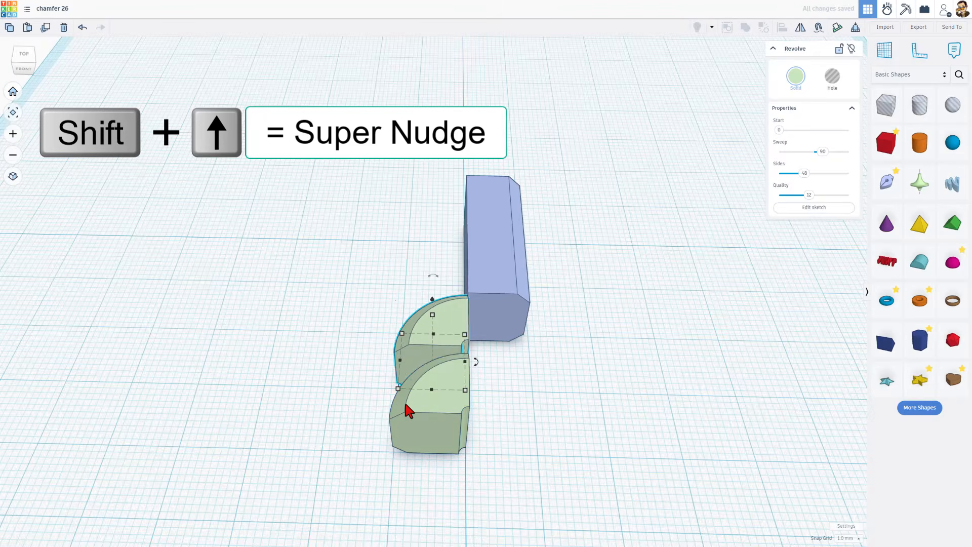
pyautogui.hotkey('shift', 'Up')
pyautogui.hotkey('shift', 'Left')
pyautogui.hotkey('shift', 'Left')
pyautogui.hotkey('shift', 'Left')
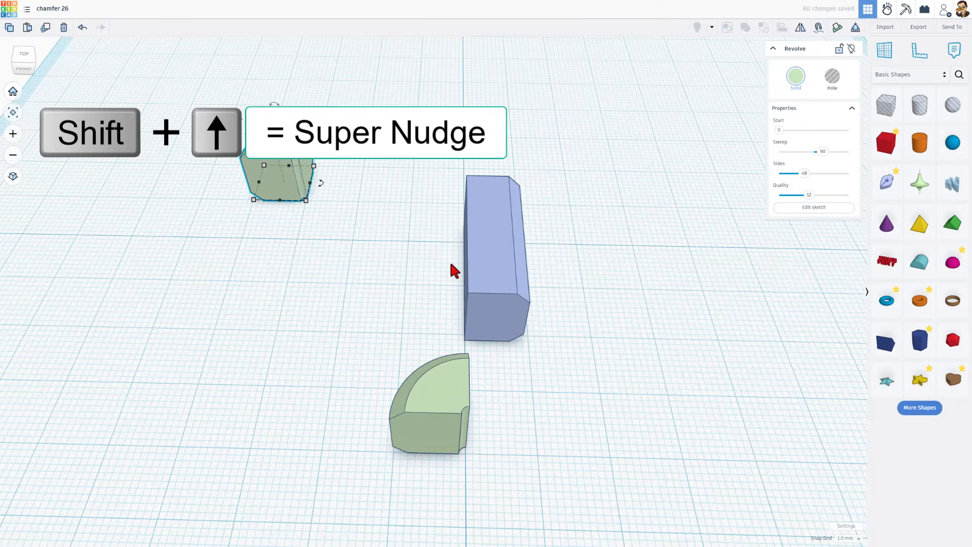
# Duplicate the extruded bar and move the copy left, to just in front of the rear corner piece
pyautogui.click(499, 266)
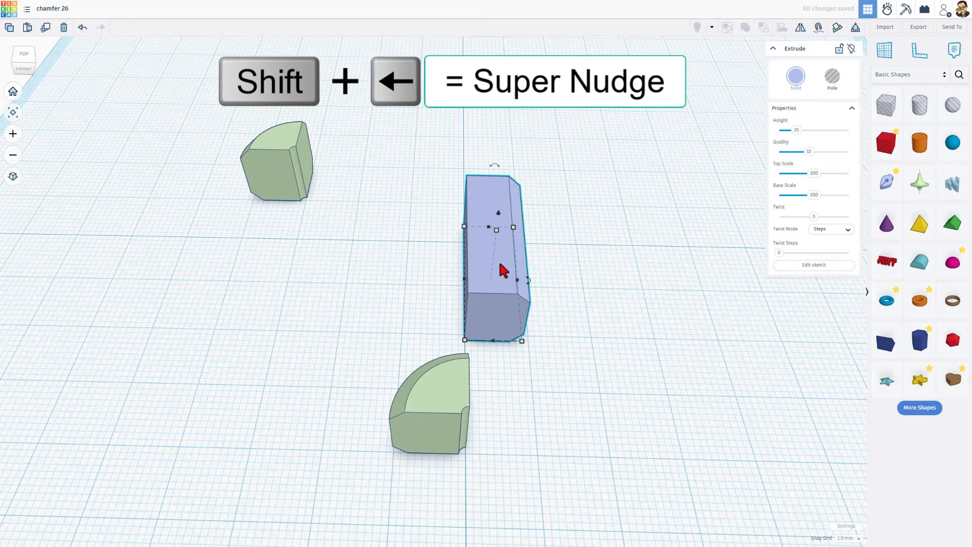
pyautogui.hotkey('ctrl', 'd')
pyautogui.hotkey('shift', 'Left')
pyautogui.hotkey('shift', 'Left')
pyautogui.hotkey('shift', 'Left')
pyautogui.hotkey('shift', 'Left')
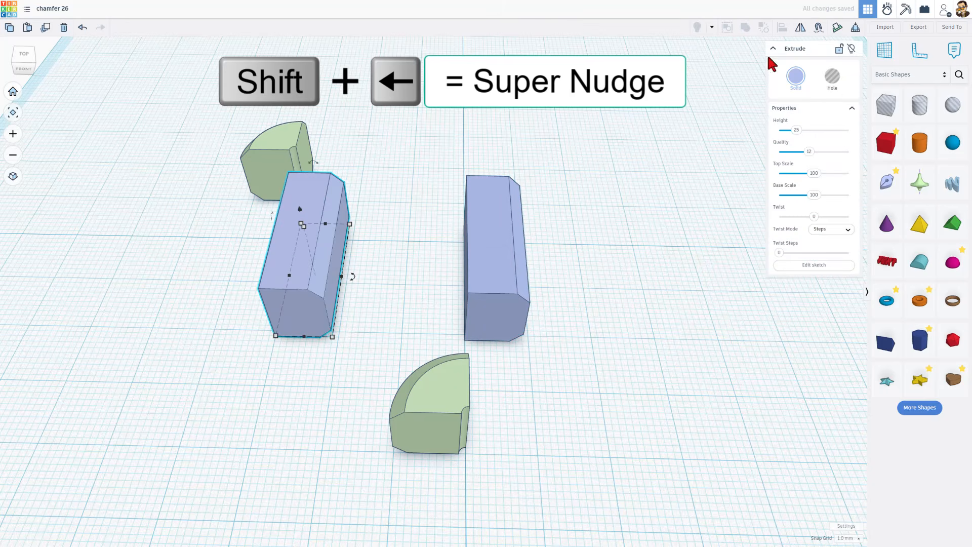
# Mirror the copied bar left to right so its chamfers face the outer side
pyautogui.press('m')
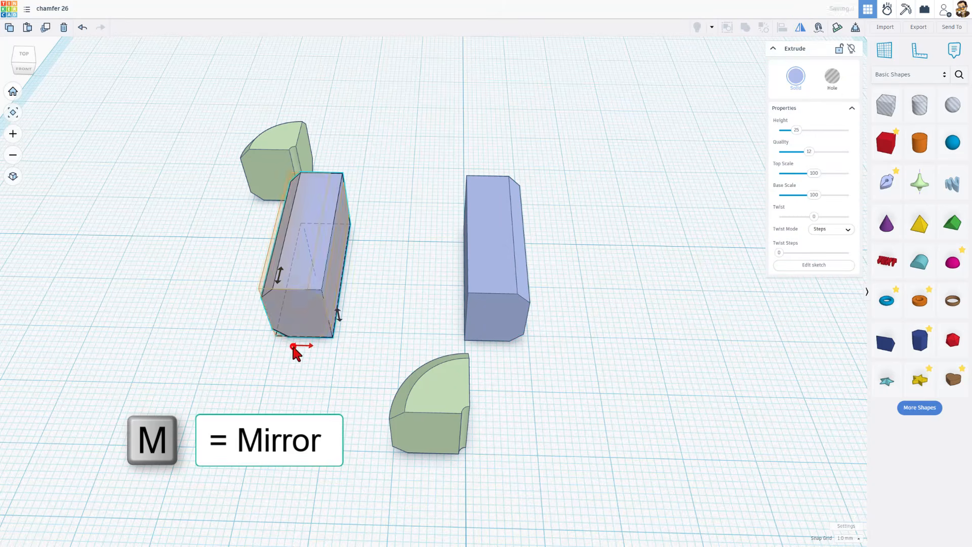
pyautogui.click(368, 330)
# Place a workplane on the copied bar's rear end, drop the rear corner piece onto it, and restore the base workplane
pyautogui.moveTo(399, 239); pyautogui.dragTo(126, 239, button='right')
pyautogui.moveTo(603, 176); pyautogui.dragTo(618, 223, button='right')
pyautogui.press('w')
pyautogui.click(543, 195)
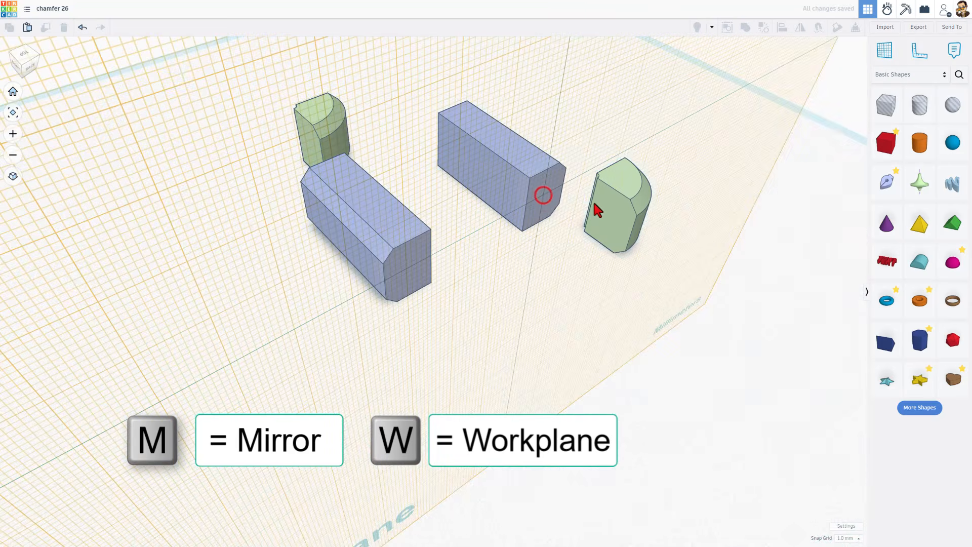
pyautogui.click(596, 205)
pyautogui.press('d')
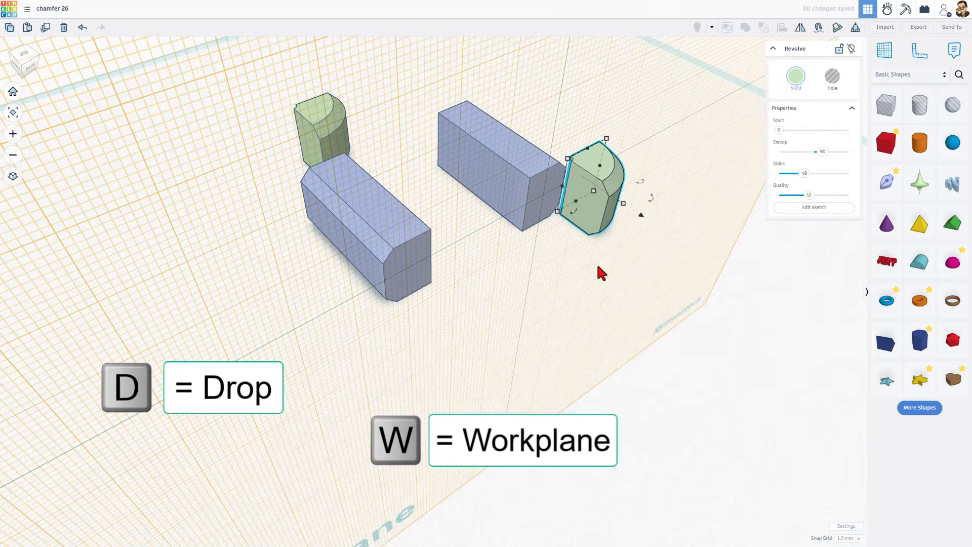
pyautogui.press('w')
pyautogui.click(595, 291)
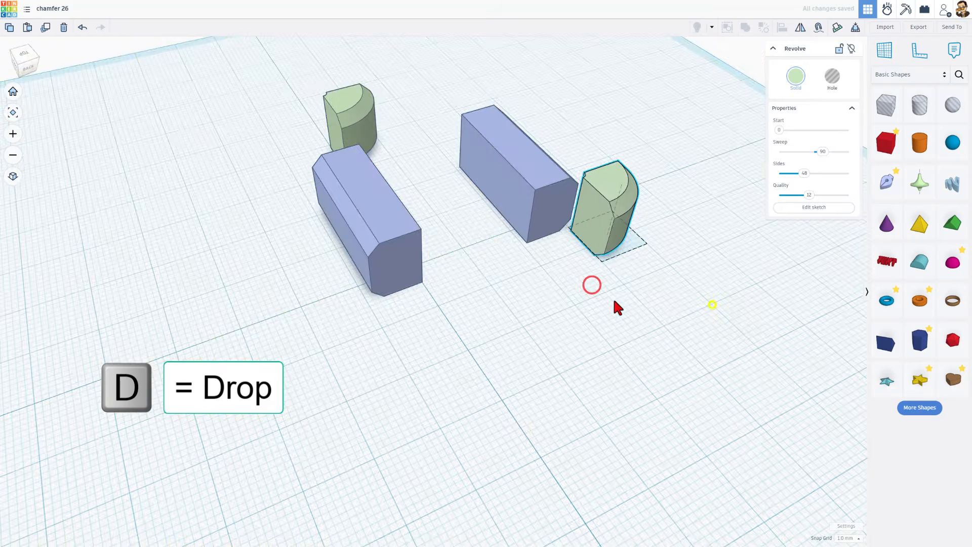
# Align the rear corner piece sideways to the copied bar, keeping the bar fixed as the reference
pyautogui.moveTo(582, 279); pyautogui.dragTo(598, 283)
pyautogui.press('l')
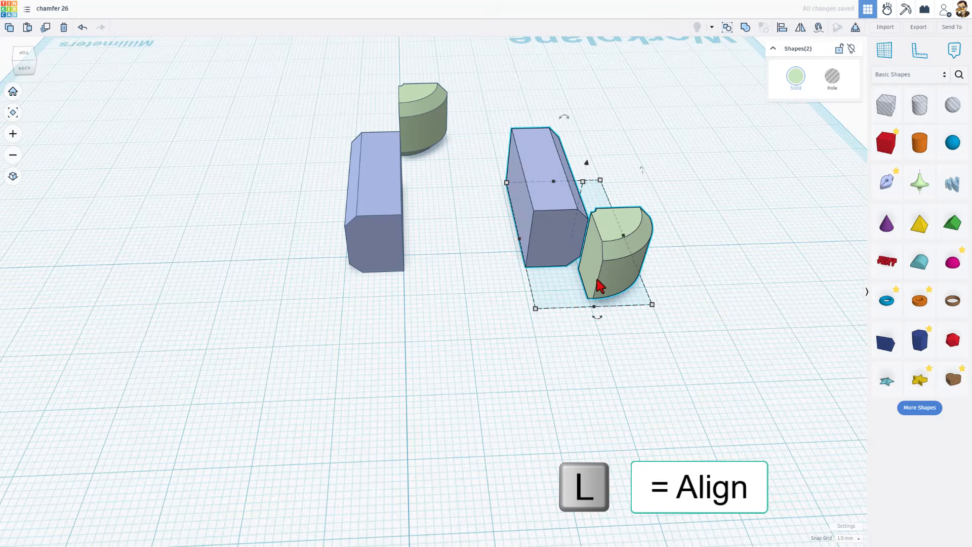
pyautogui.moveTo(540, 230); pyautogui.dragTo(518, 189, button='right')
pyautogui.press('l')
pyautogui.click(551, 180)
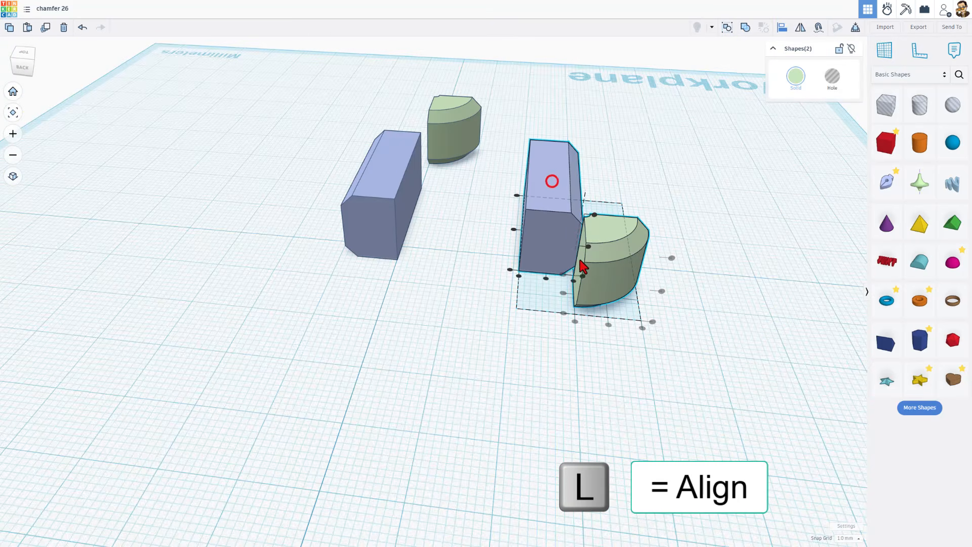
pyautogui.click(573, 281)
pyautogui.click(566, 388)
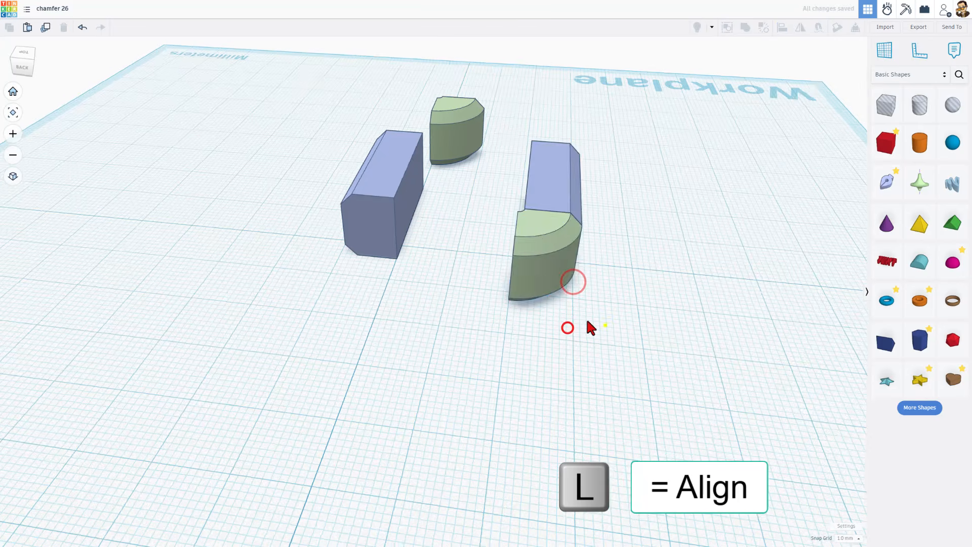
# Duplicate the aligned corner piece, move the copy behind the original bar, and mirror it left to right
pyautogui.moveTo(603, 323); pyautogui.dragTo(579, 304, button='right')
pyautogui.click(572, 281)
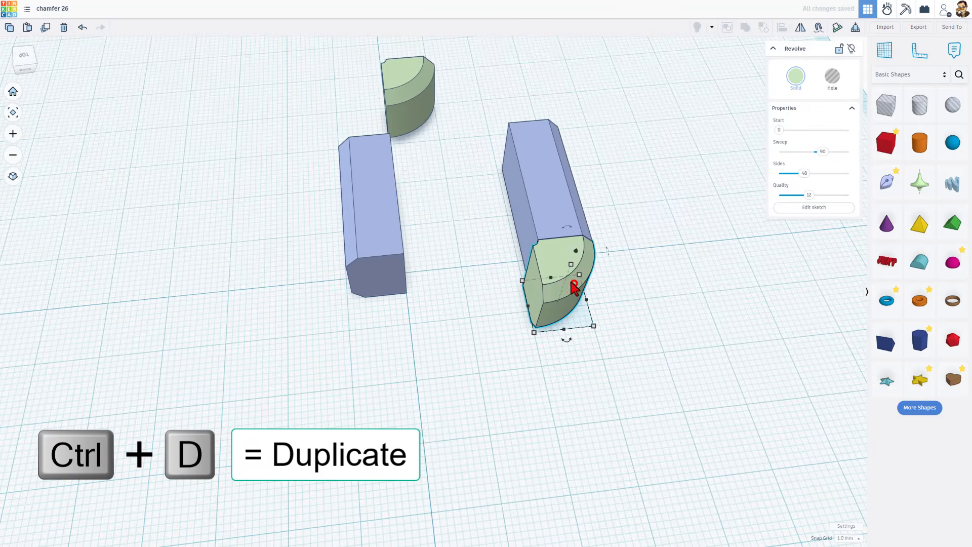
pyautogui.hotkey('ctrl', 'd')
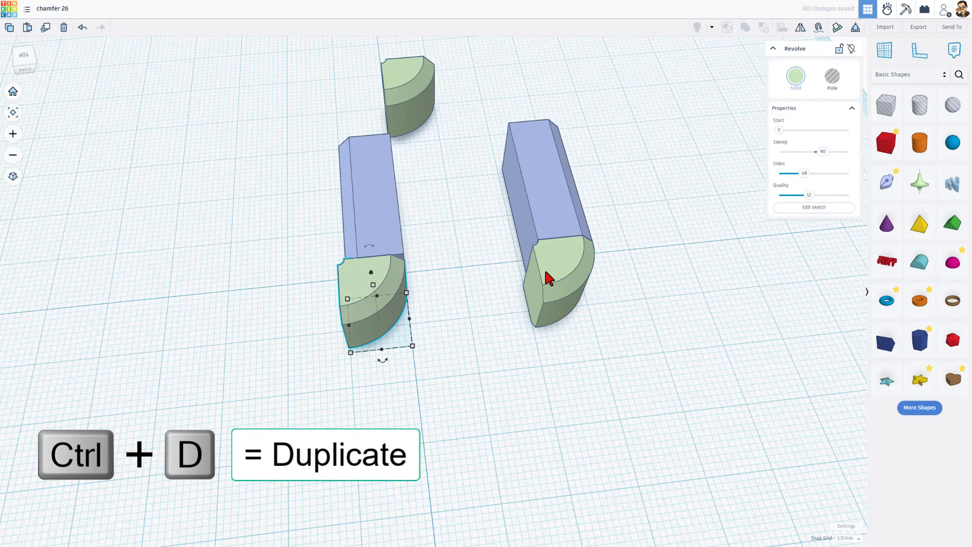
pyautogui.click(794, 29)
pyautogui.click(375, 286)
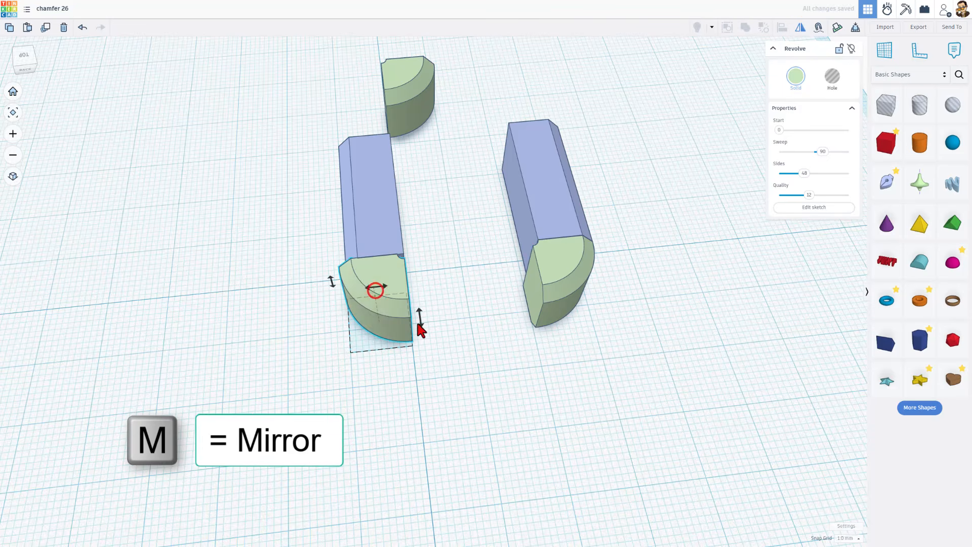
pyautogui.click(446, 320)
# Align the mirrored corner piece with the outer side of the original bar, keeping the bar fixed
pyautogui.moveTo(424, 246); pyautogui.dragTo(337, 296)
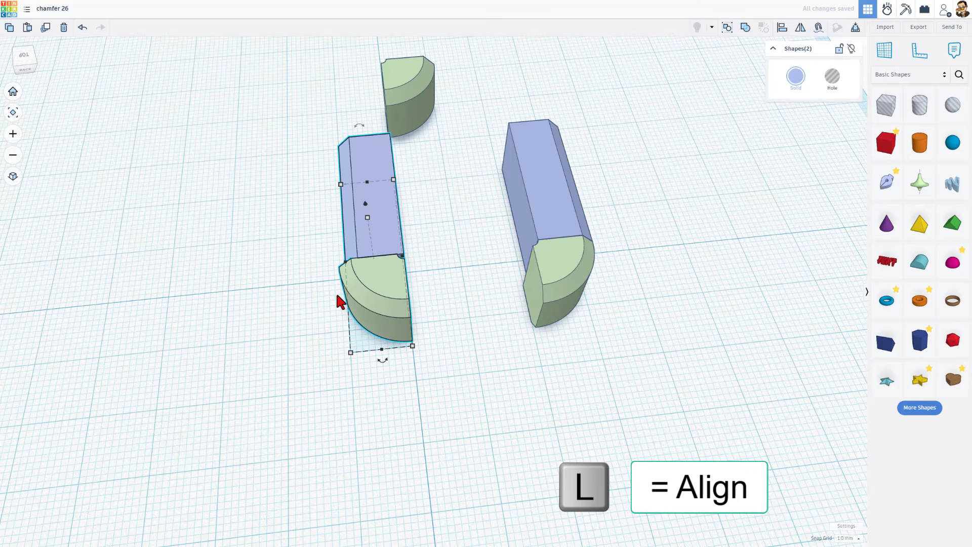
pyautogui.press('l')
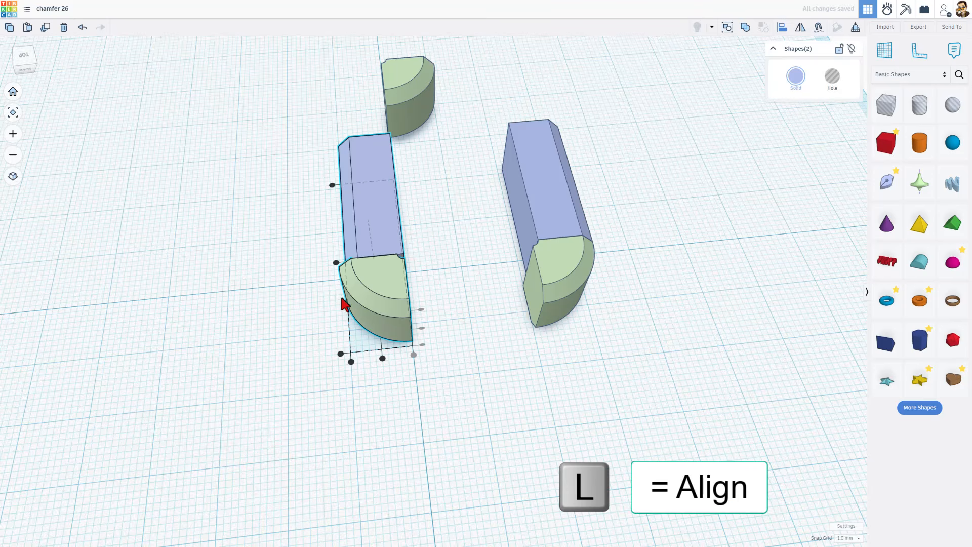
pyautogui.click(376, 237)
pyautogui.click(350, 305)
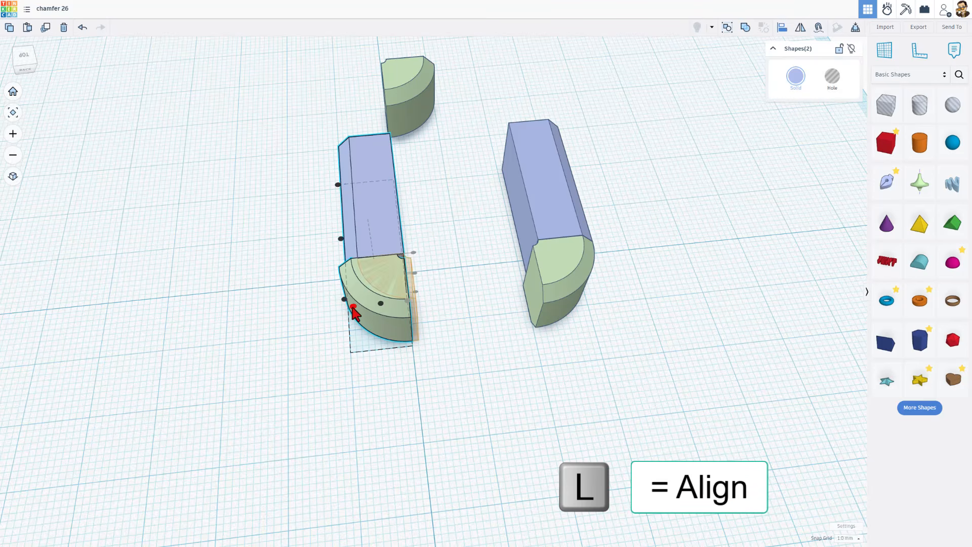
pyautogui.click(339, 358)
# Duplicate the right bar, move the copy between the side bars, and rotate it 90 degrees into a crossbar with its chamfers facing the rear
pyautogui.moveTo(444, 361); pyautogui.dragTo(128, 353, button='right')
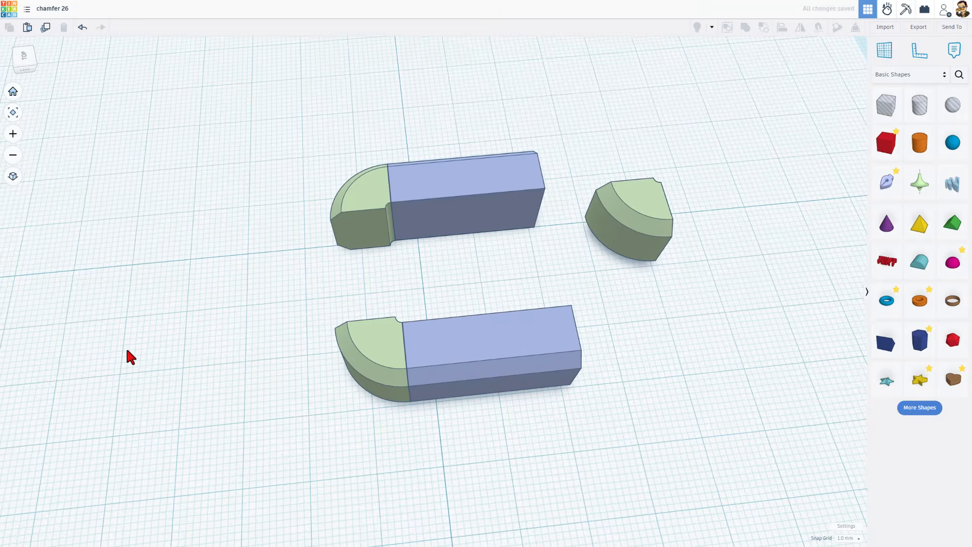
pyautogui.moveTo(445, 390); pyautogui.dragTo(392, 356, button='right')
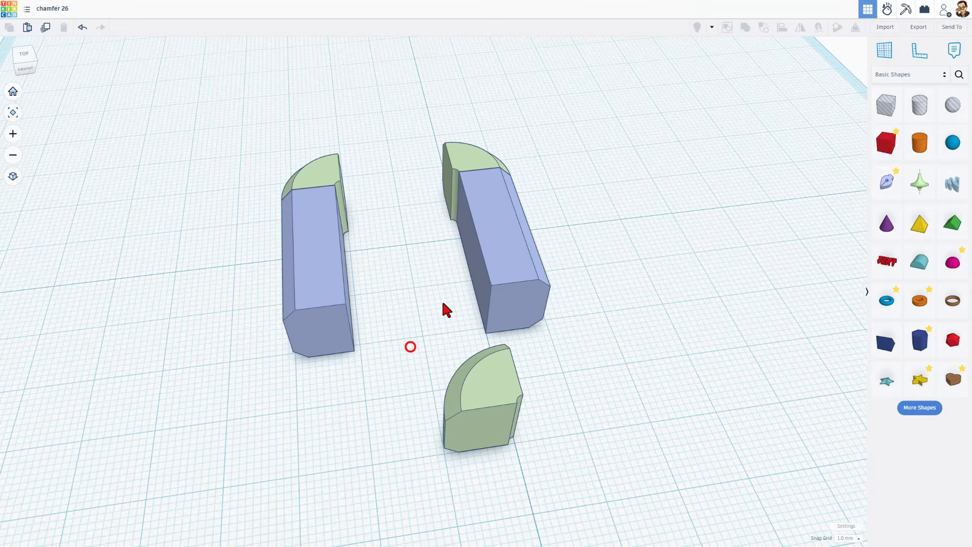
pyautogui.click(501, 280)
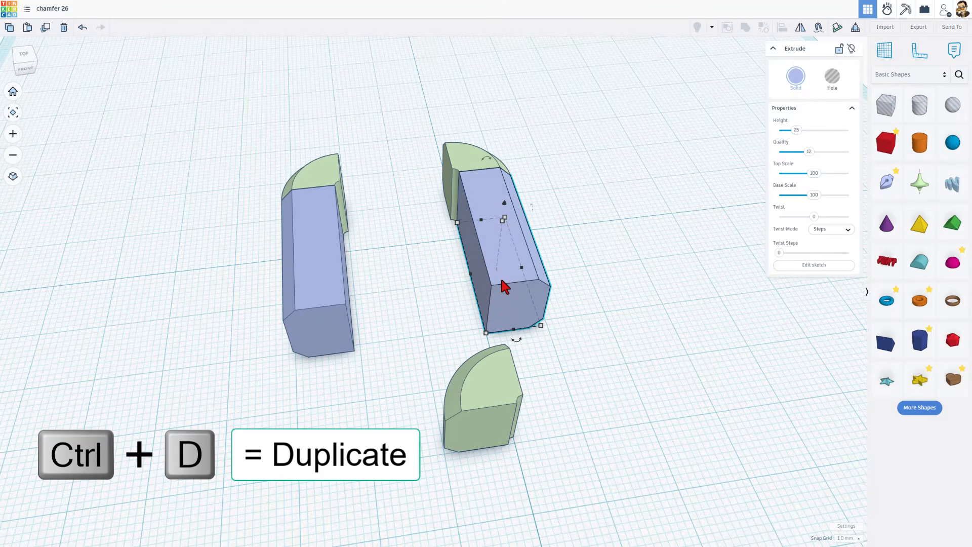
pyautogui.hotkey('ctrl', 'd')
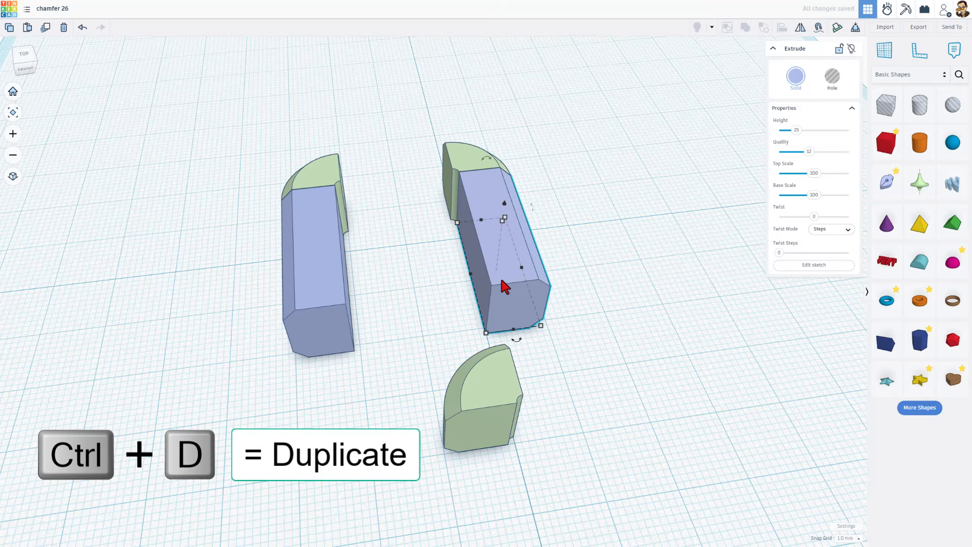
pyautogui.moveTo(501, 280); pyautogui.dragTo(439, 289)
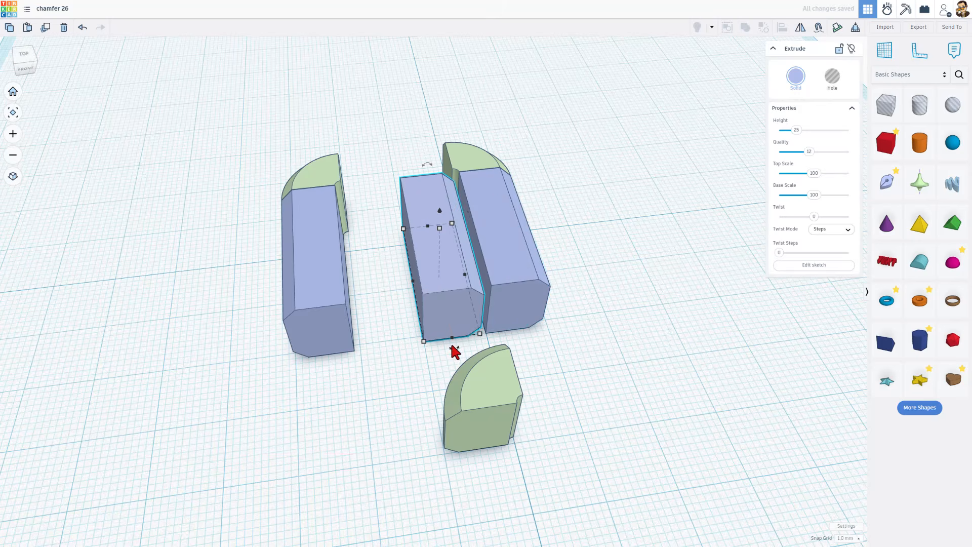
pyautogui.moveTo(453, 348); pyautogui.dragTo(497, 264)
# Set the crossbar's extrude height to 15
pyautogui.click(367, 347)
pyautogui.click(386, 281)
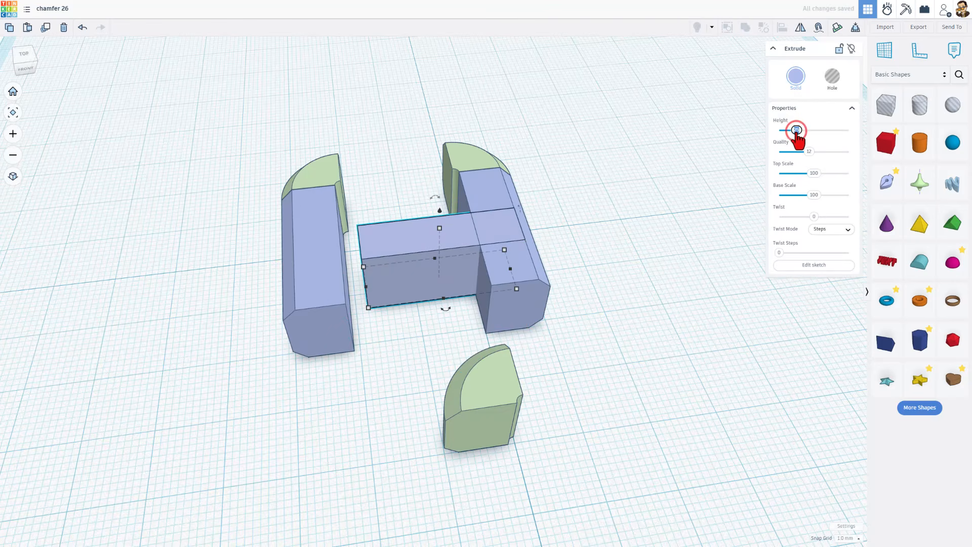
pyautogui.write('15')
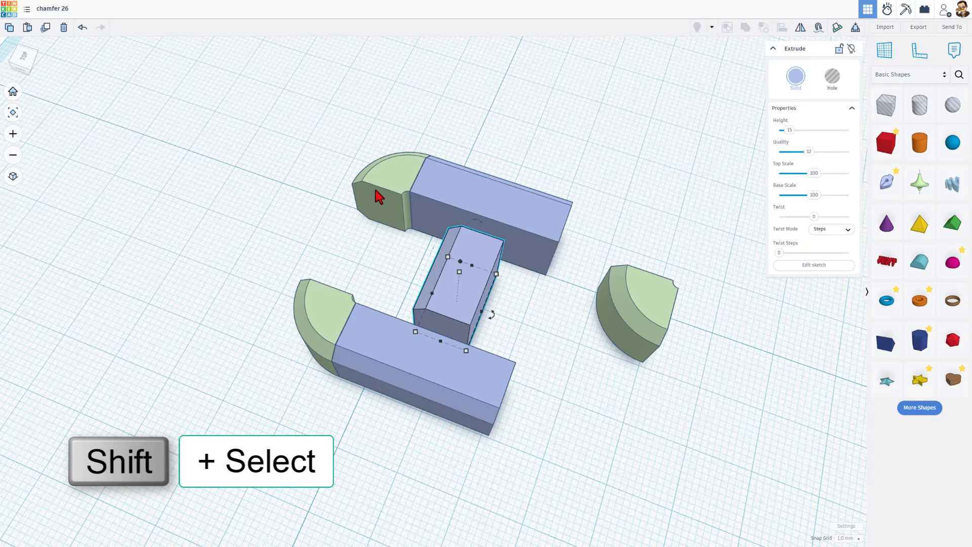
# Align the crossbar with the outer rear edge of the right rear corner piece, keeping the corner piece fixed
pyautogui.keyDown('shift'); pyautogui.click(379, 194); pyautogui.keyUp('shift')
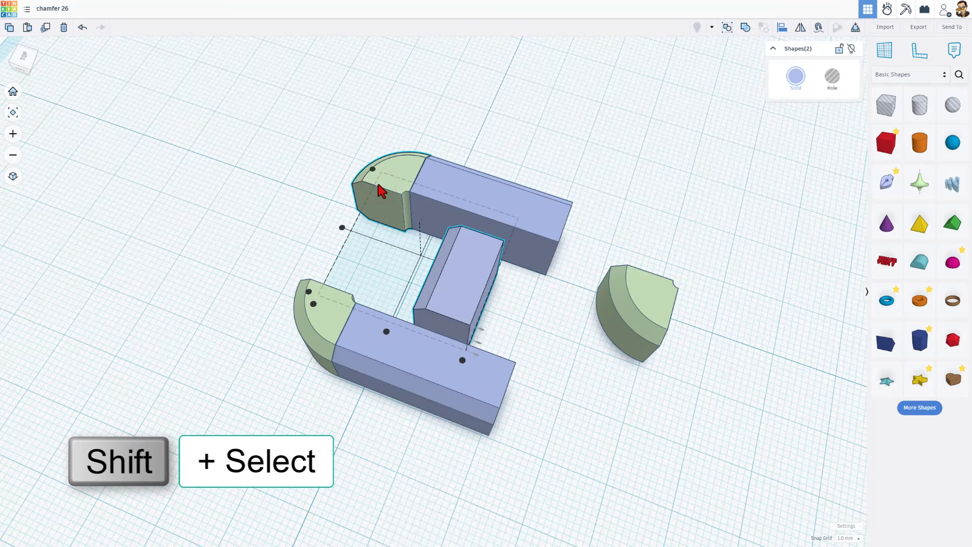
pyautogui.press('l')
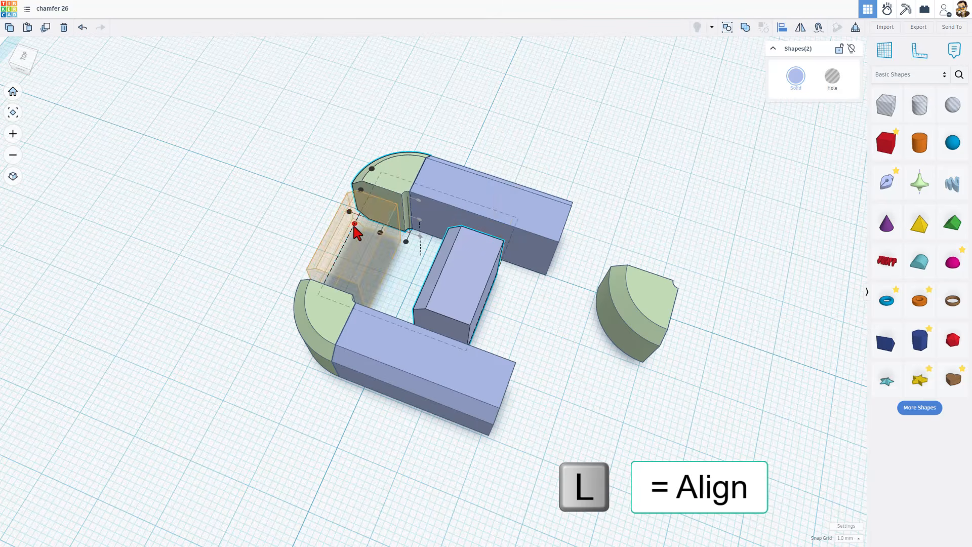
pyautogui.click(353, 224)
pyautogui.click(483, 273)
# Place a workplane on the inner face of the right rear corner piece and drop the crossbar onto it
pyautogui.moveTo(483, 274); pyautogui.dragTo(400, 196, button='right')
pyautogui.press('w')
pyautogui.click(423, 184)
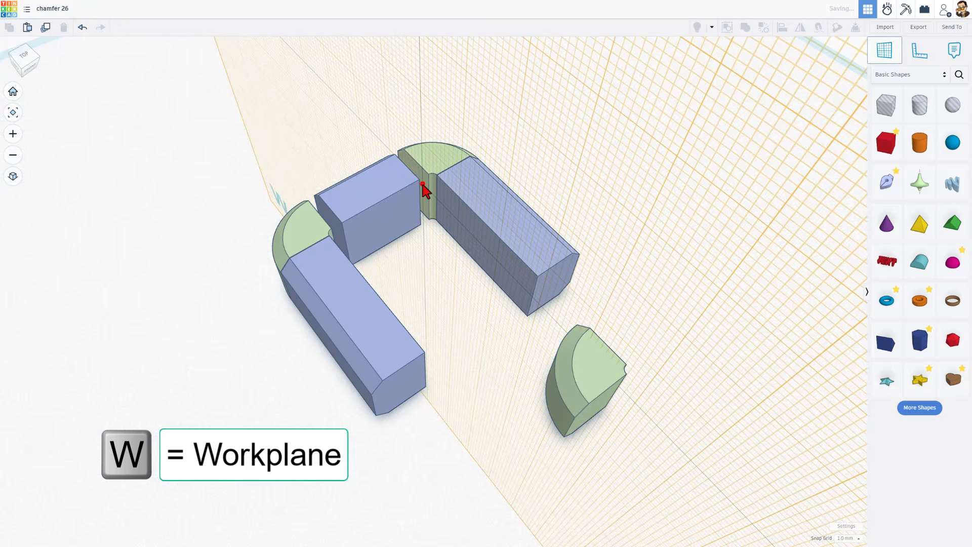
pyautogui.click(385, 199)
pyautogui.press('d')
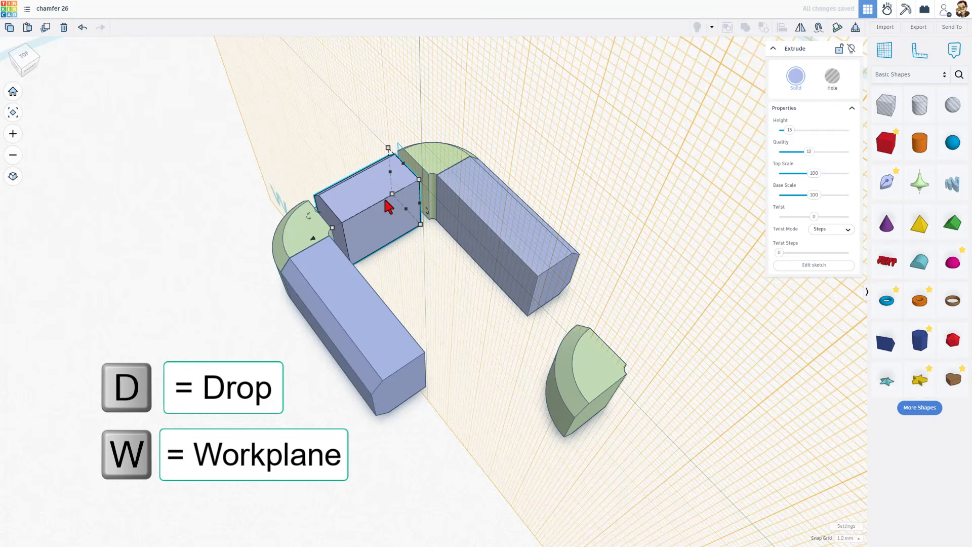
pyautogui.click(232, 223)
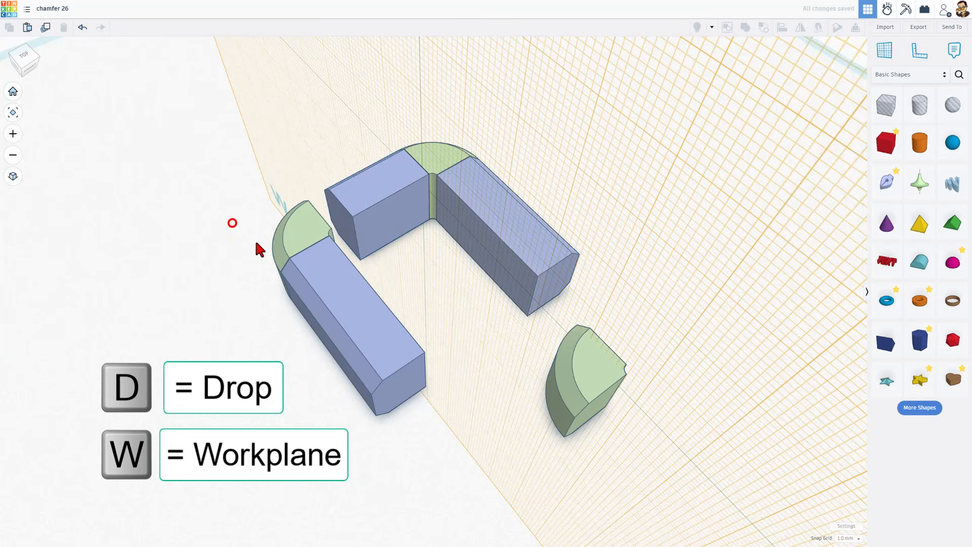
# Place a workplane on the crossbar's free end and drop the left bar and its corner piece together onto it
pyautogui.moveTo(231, 252)
pyautogui.mouseDown(button='right')
pyautogui.moveTo(126, 258)
pyautogui.moveTo(235, 244)
pyautogui.mouseUp(button='right')
pyautogui.press('w')
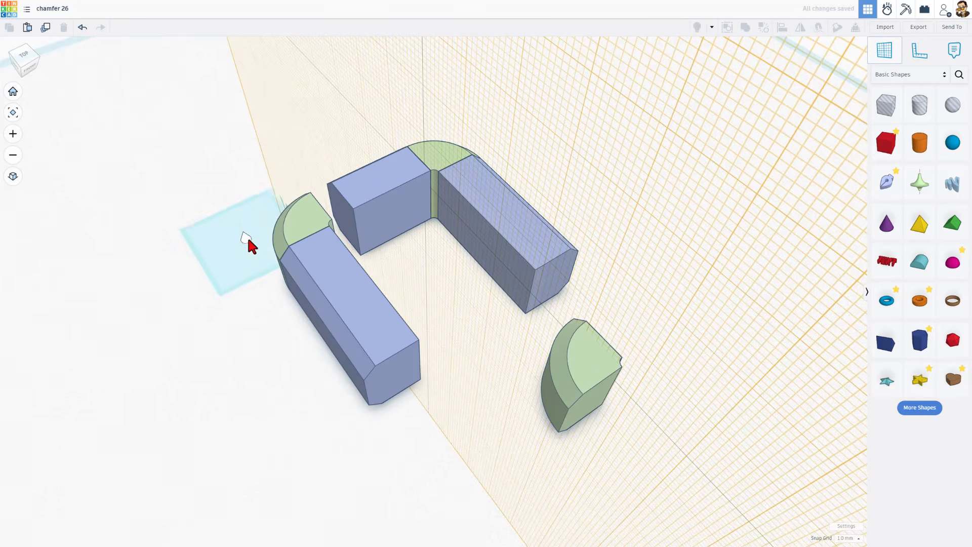
pyautogui.click(350, 224)
pyautogui.moveTo(208, 224); pyautogui.dragTo(317, 290)
pyautogui.press('Delete')
pyautogui.click(239, 320)
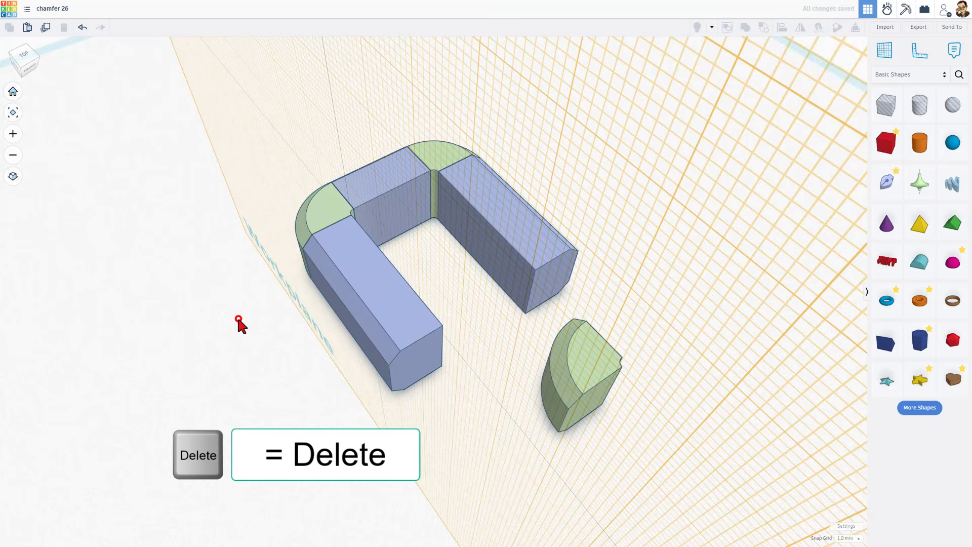
# Delete the loose front corner piece and restore the base workplane
pyautogui.moveTo(456, 400); pyautogui.dragTo(466, 445, button='right')
pyautogui.click(466, 441)
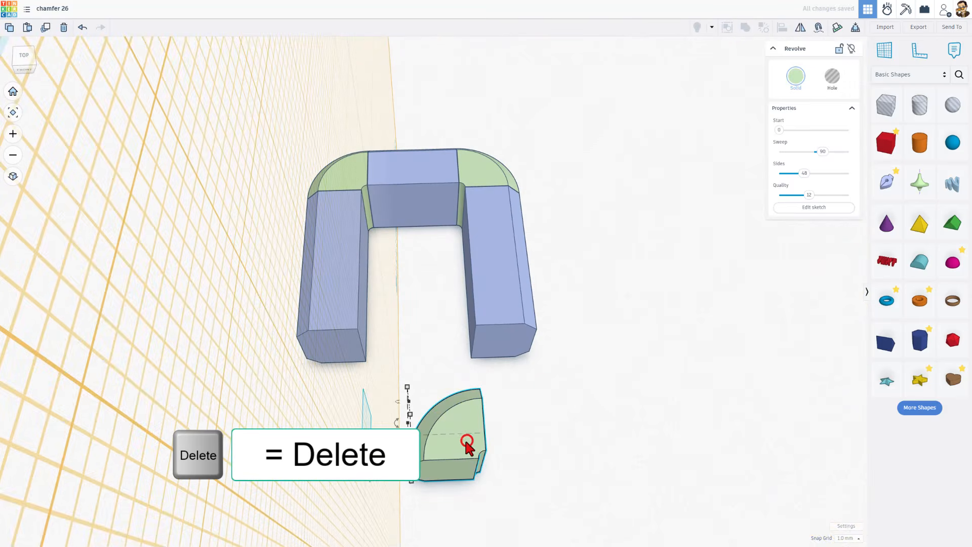
pyautogui.press('Delete')
pyautogui.press('w')
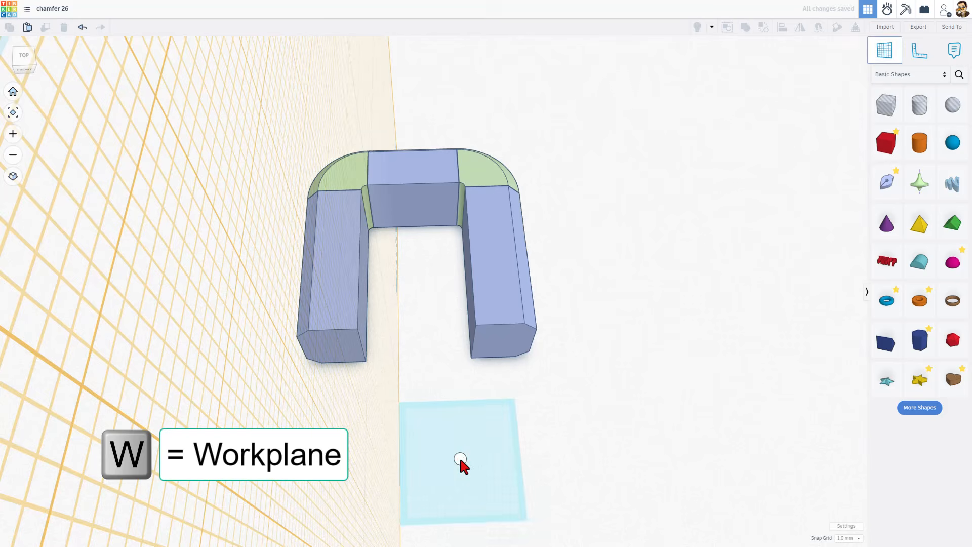
pyautogui.click(459, 458)
# Duplicate the rear crossbar with both corner pieces, move the copy in front of the side bars, and mirror it front to back
pyautogui.moveTo(330, 136); pyautogui.dragTo(562, 175)
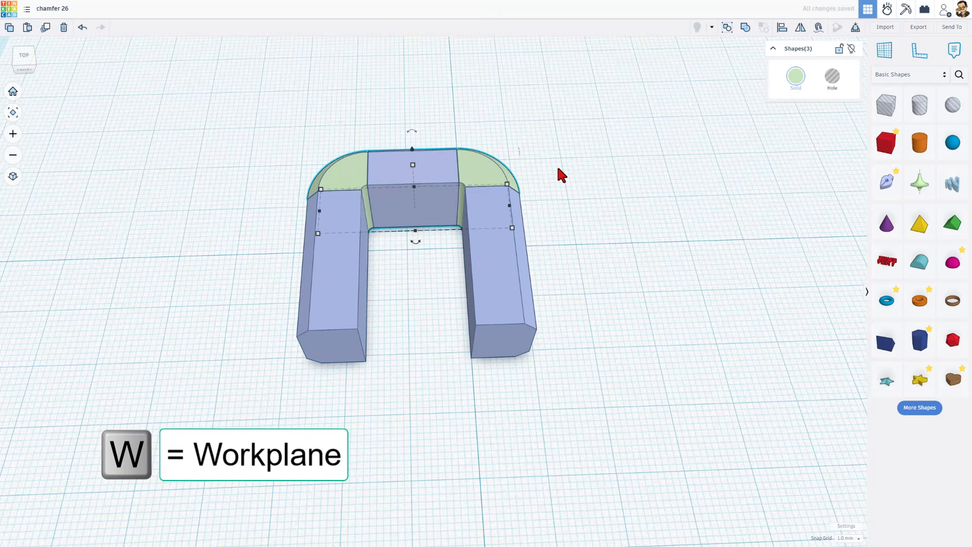
pyautogui.hotkey('ctrl', 'd')
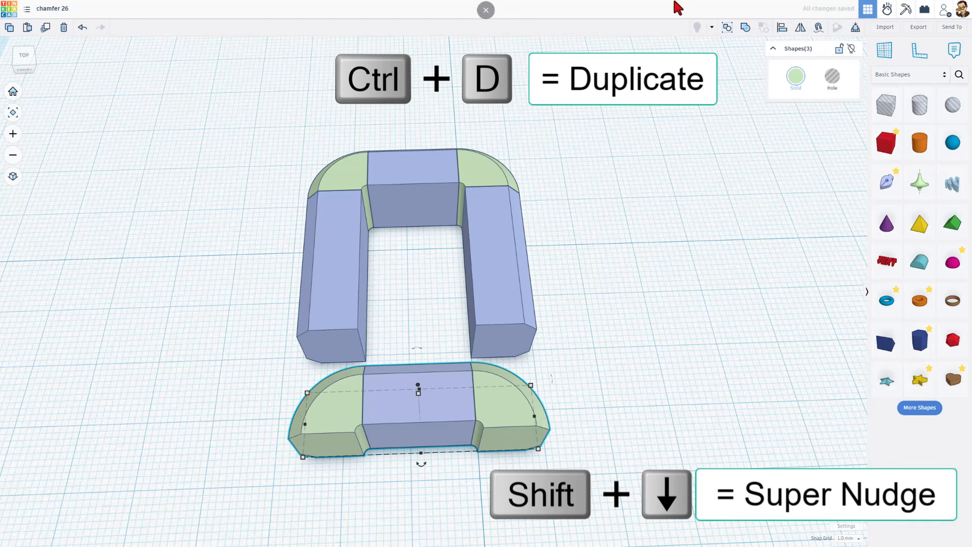
pyautogui.click(800, 28)
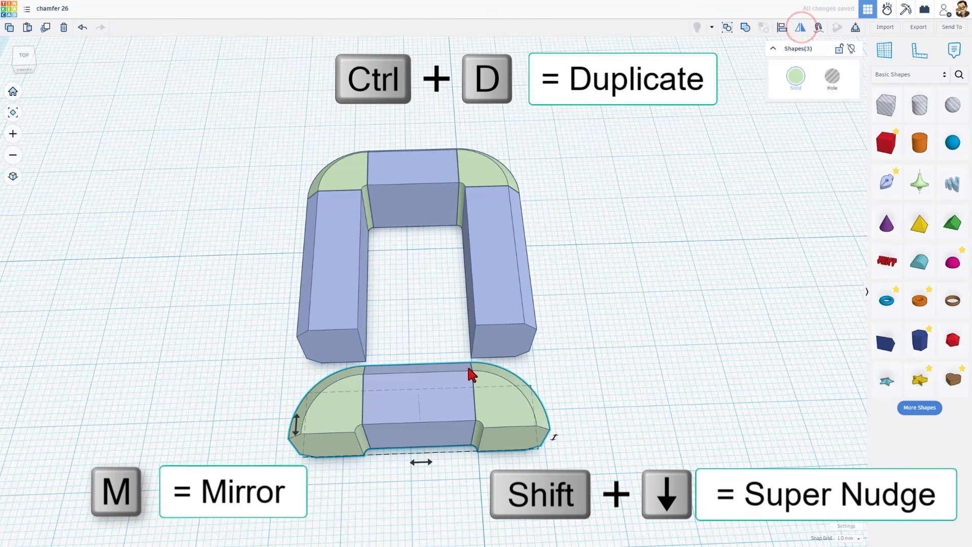
pyautogui.click(295, 423)
# Place a workplane on the left bar's front end and drop the mirrored three-piece end section onto it
pyautogui.press('w')
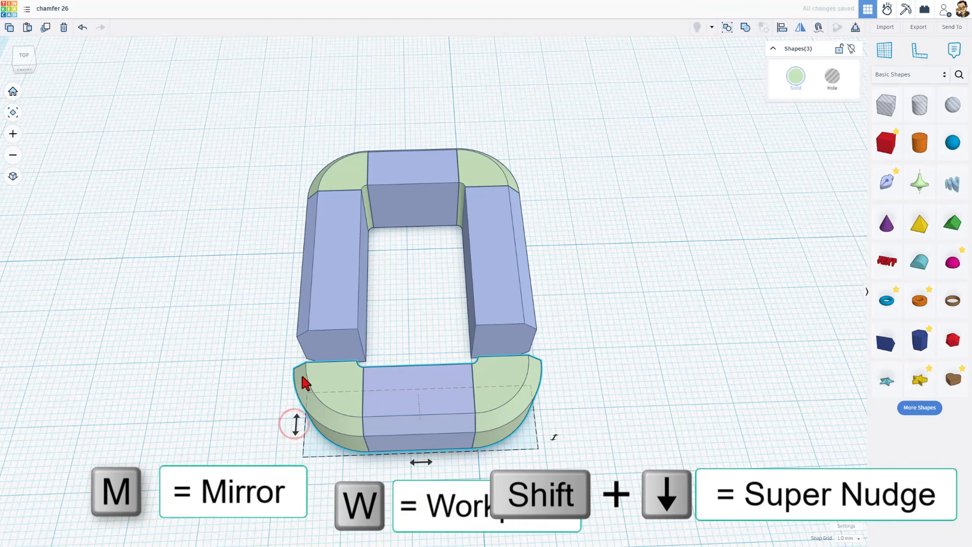
pyautogui.click(322, 357)
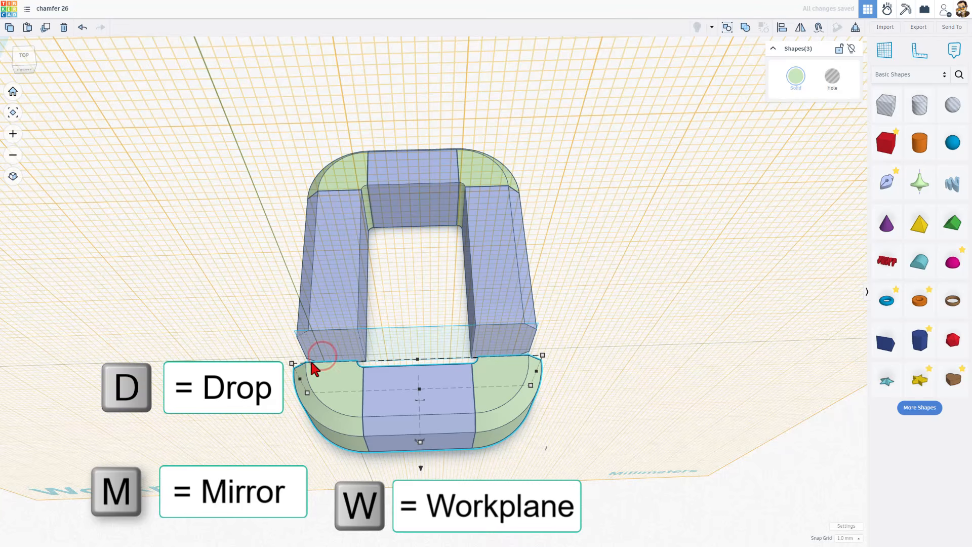
pyautogui.click(529, 436)
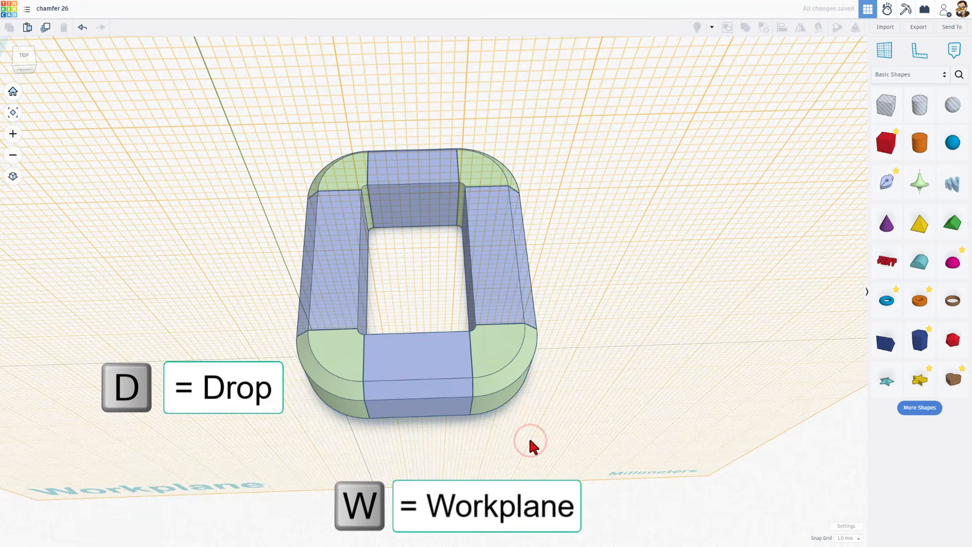
# Combine all eight frame pieces into one shape with a union group
pyautogui.moveTo(559, 434); pyautogui.dragTo(547, 374, button='right')
pyautogui.moveTo(244, 202); pyautogui.dragTo(540, 395)
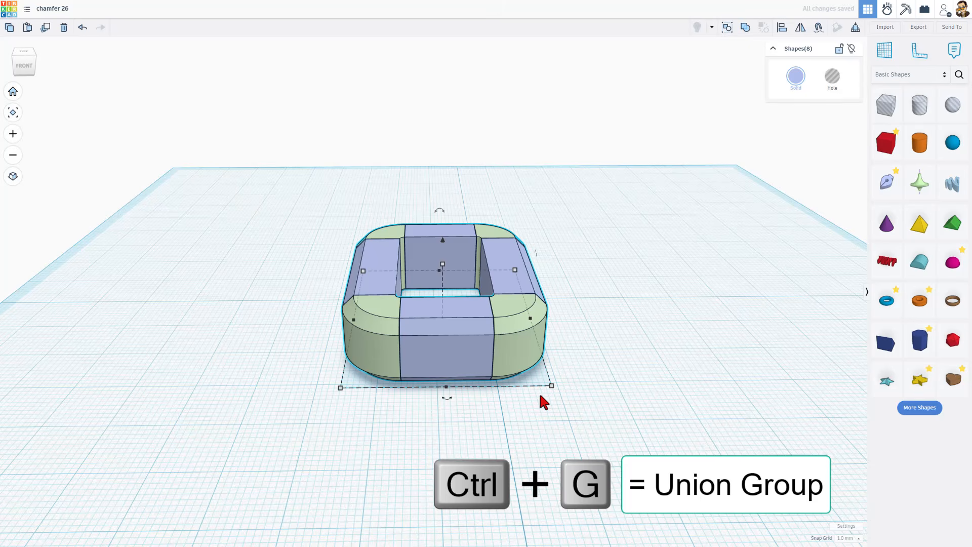
pyautogui.hotkey('ctrl', 'g')
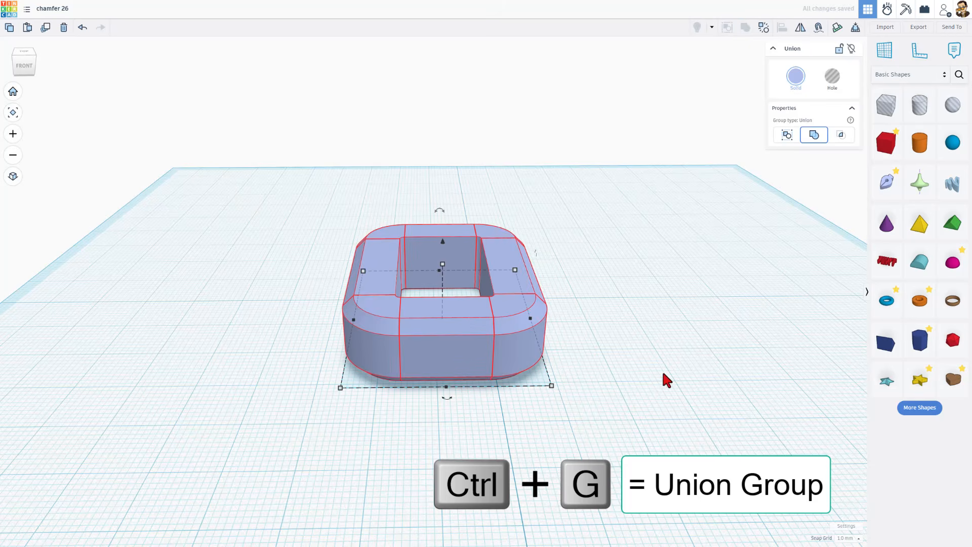
pyautogui.moveTo(694, 369); pyautogui.dragTo(620, 434, button='right')
pyautogui.click(507, 384)
pyautogui.scroll(5, 495, 405)
pyautogui.scroll(-4, 501, 402)
pyautogui.moveTo(620, 434); pyautogui.dragTo(579, 405, button='middle')
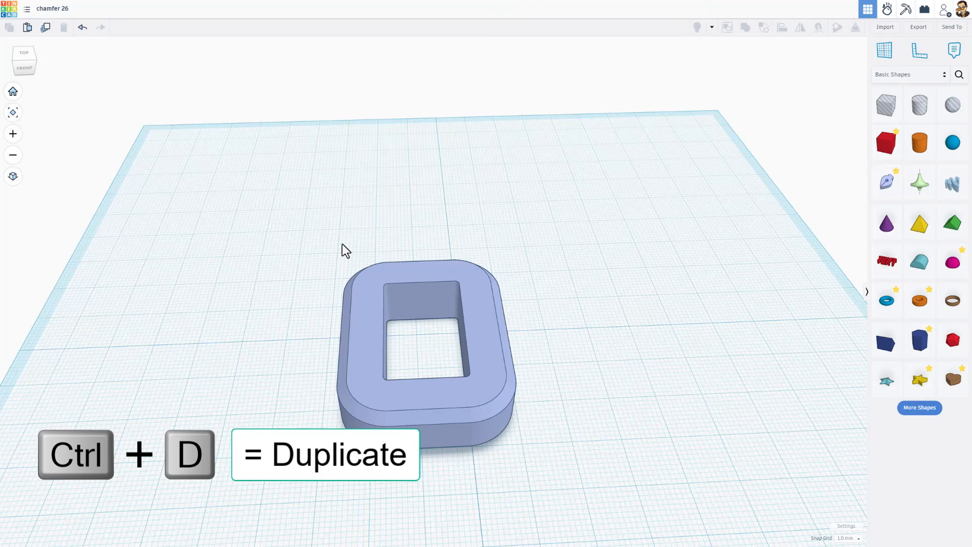
# Duplicate the finished frame and place the copy beside the original, to its right
pyautogui.click(353, 334)
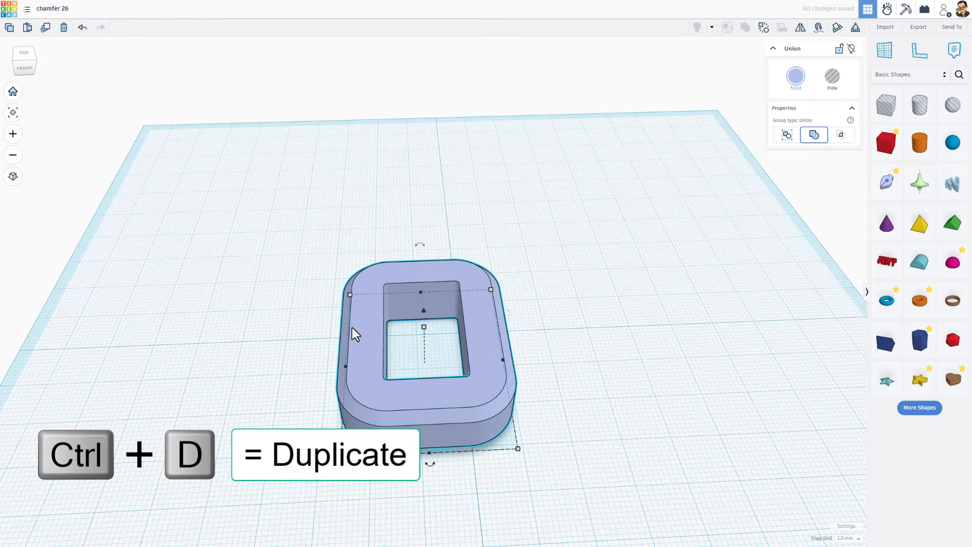
pyautogui.hotkey('ctrl', 'd')
pyautogui.moveTo(351, 327); pyautogui.dragTo(557, 326)
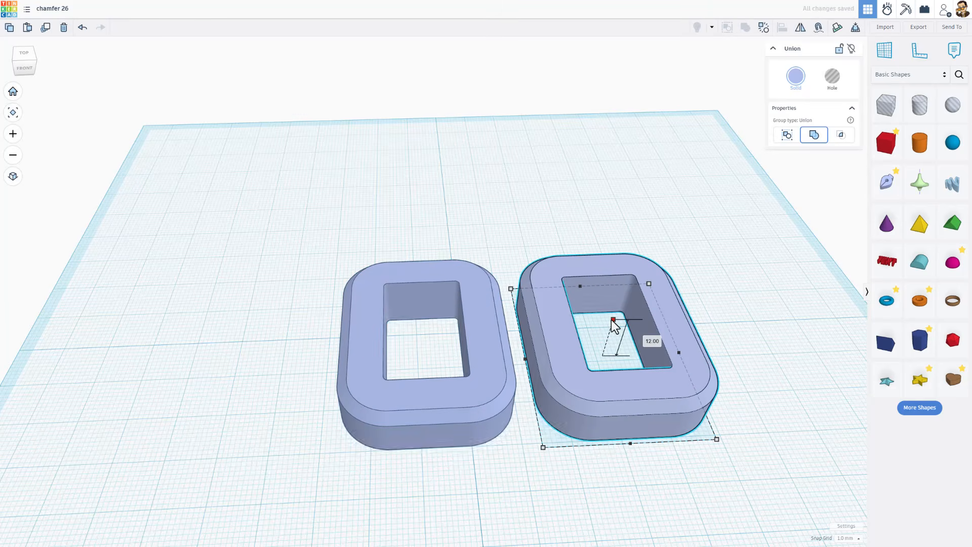
pyautogui.click(801, 233)
# Add a box behind the right frame and set its height to 12 mm
pyautogui.moveTo(886, 147); pyautogui.dragTo(597, 167)
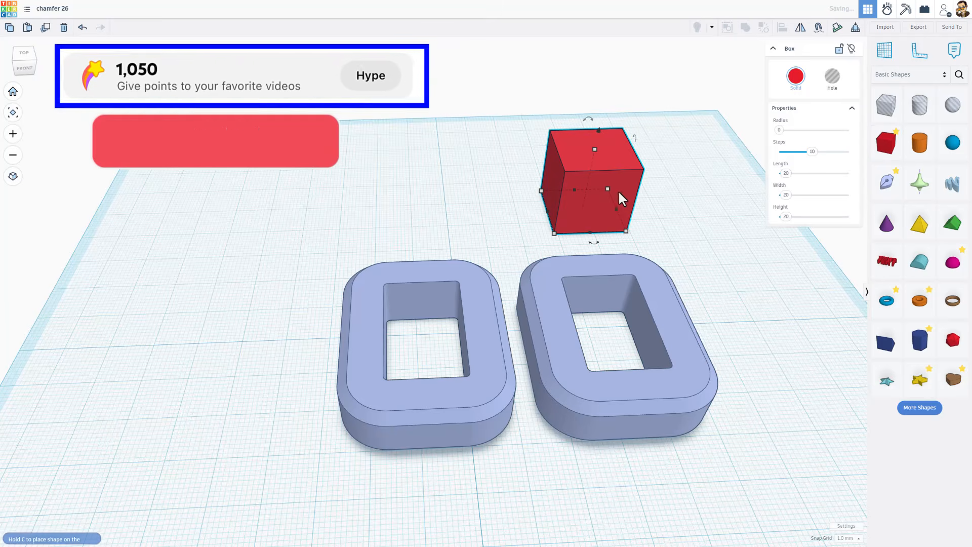
pyautogui.click(786, 218)
pyautogui.write('12')
pyautogui.press('Return')
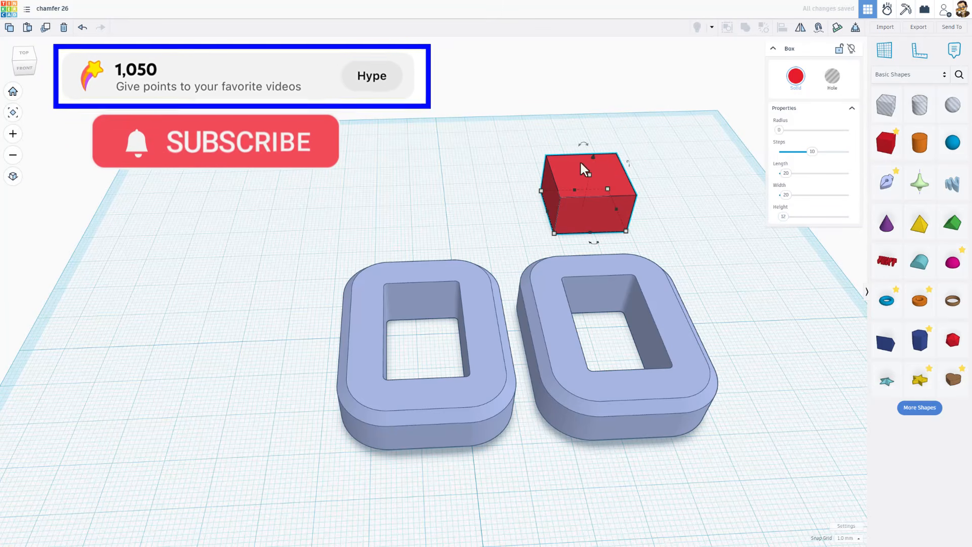
# Move the box into the right frame's opening and stretch it to about 33 mm long so it overlaps the opening's edges
pyautogui.moveTo(591, 236); pyautogui.dragTo(616, 381)
pyautogui.moveTo(594, 260); pyautogui.dragTo(666, 325, button='right')
pyautogui.moveTo(544, 205); pyautogui.dragTo(558, 229)
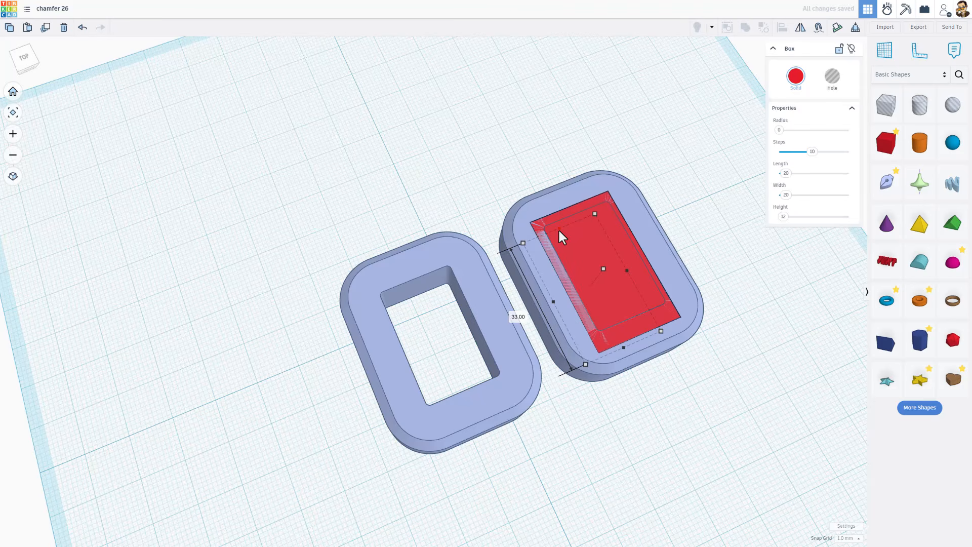
# Union group the box with the right frame to make a solid block with chamfered edges
pyautogui.click(685, 185)
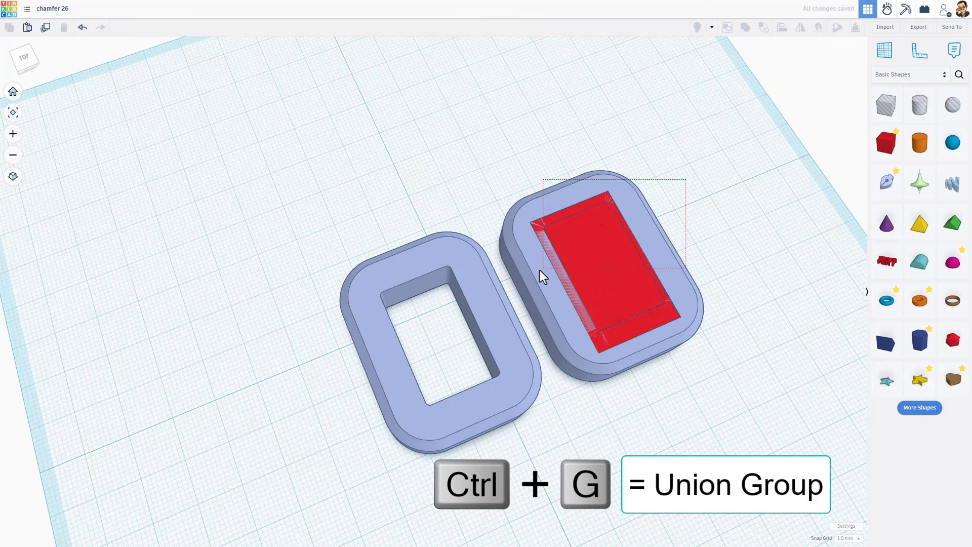
pyautogui.moveTo(539, 270); pyautogui.dragTo(537, 268)
pyautogui.hotkey('ctrl', 'g')
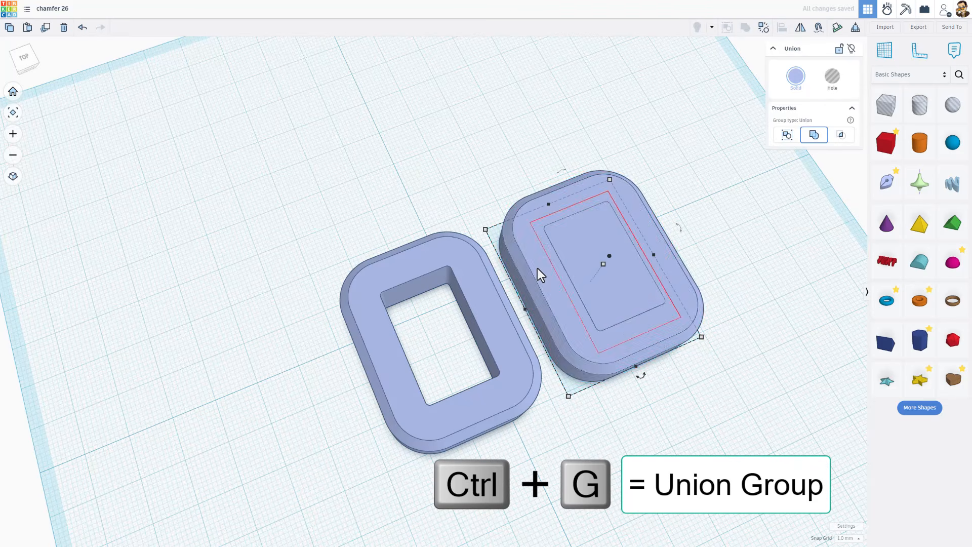
pyautogui.moveTo(570, 296); pyautogui.dragTo(626, 297, button='right')
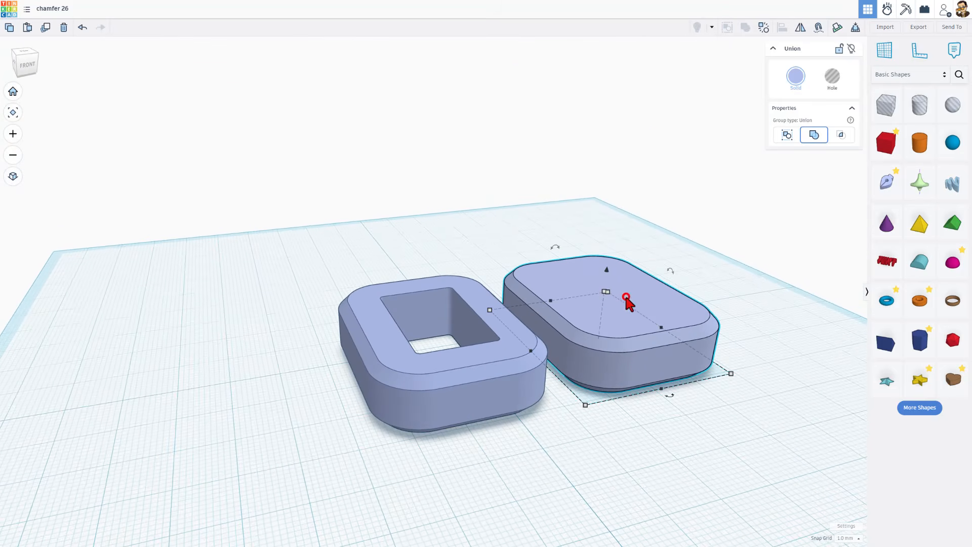
# Colour the solid block yellow and the open frame dark blue using the preset solid colours
pyautogui.click(795, 76)
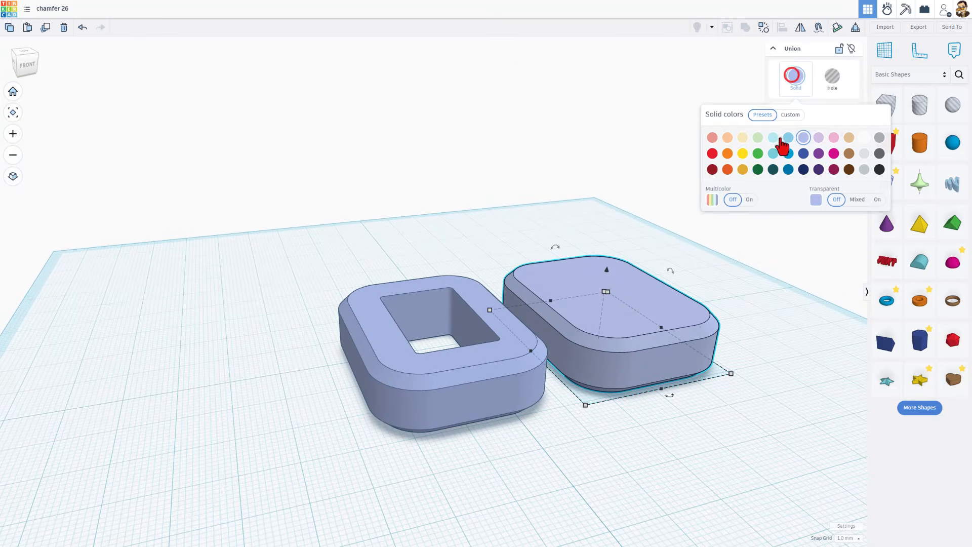
pyautogui.click(742, 153)
pyautogui.click(375, 332)
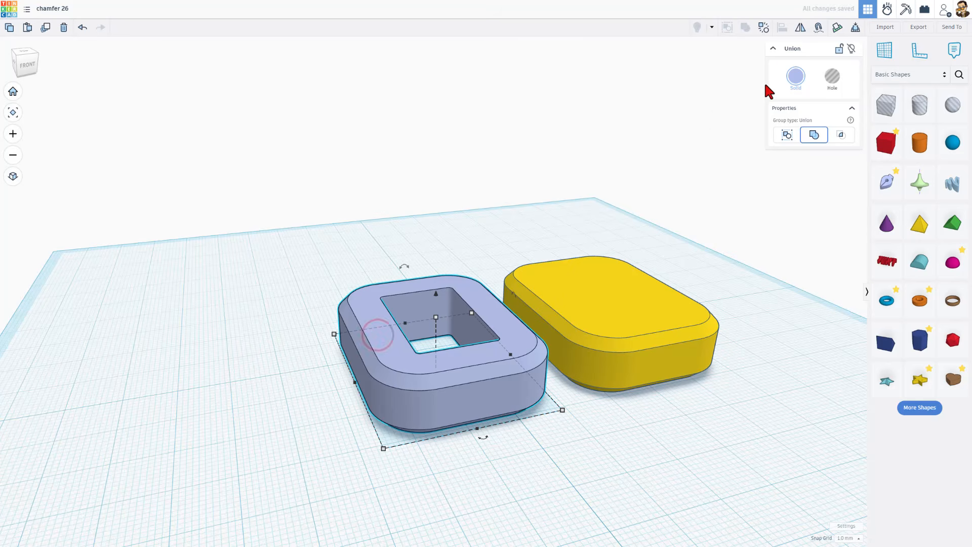
pyautogui.click(796, 77)
pyautogui.click(803, 152)
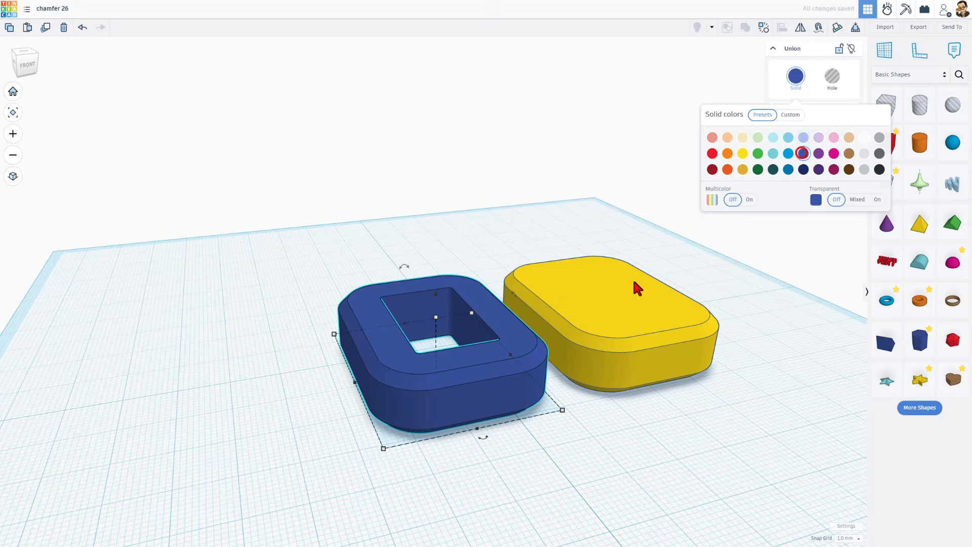